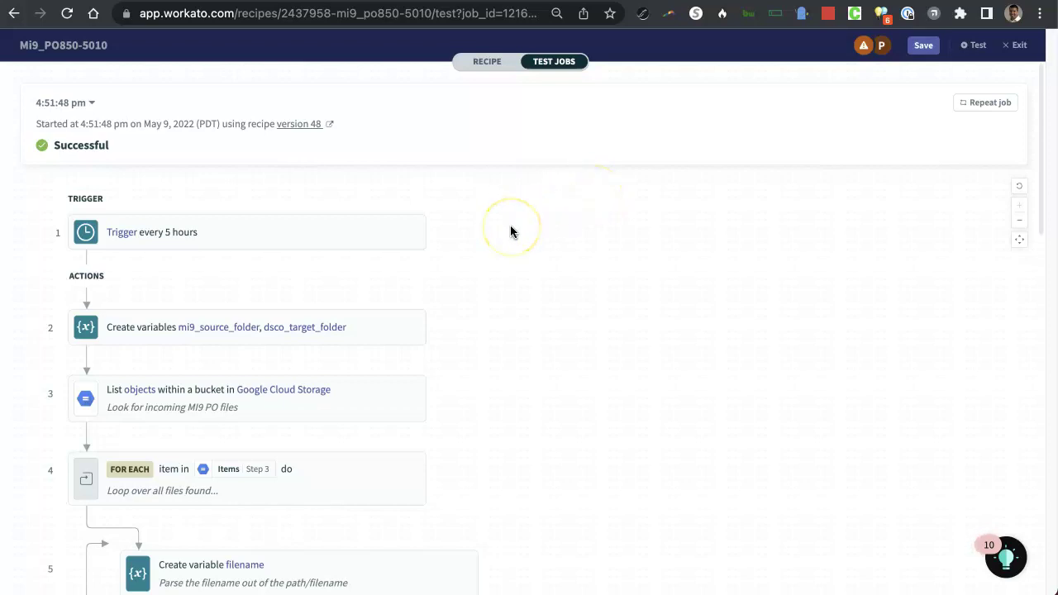
Browse the test job's recorded steps in the Test Jobs view
{"action": "left_click", "coordinate": [479, 268]}
{"action": "scroll", "coordinate": [479, 274], "scroll_direction": "down", "scroll_amount": 5}
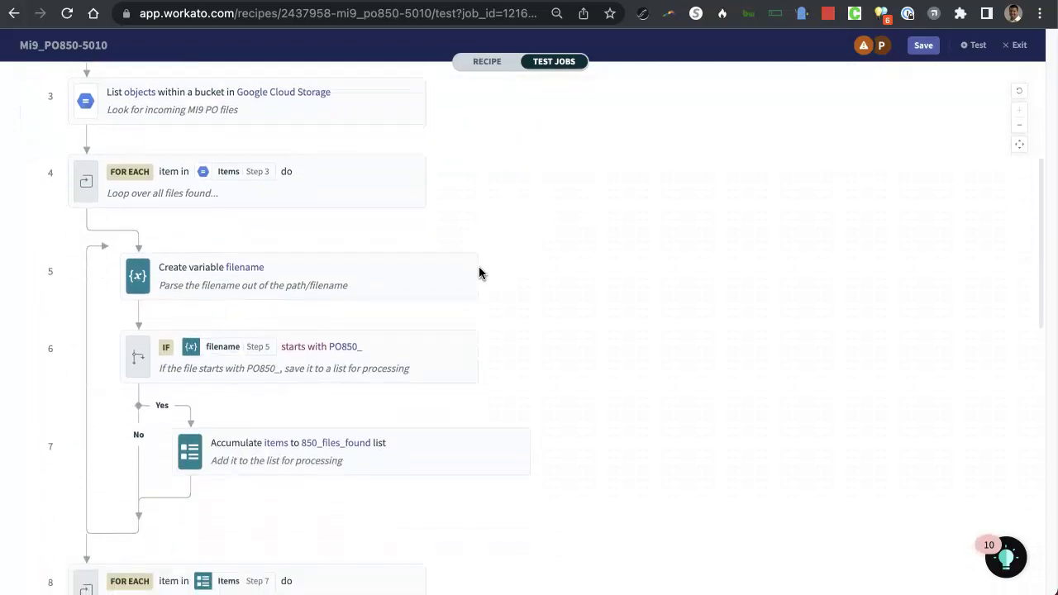
{"action": "scroll", "coordinate": [480, 274], "scroll_direction": "up", "scroll_amount": 5}
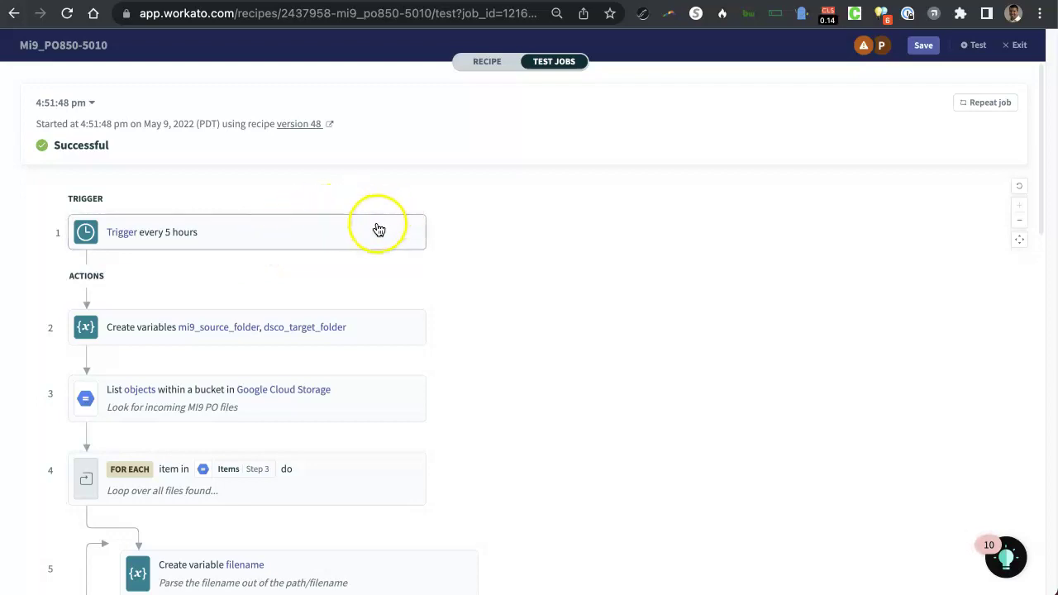
{"action": "scroll", "coordinate": [478, 318], "scroll_direction": "down", "scroll_amount": 5}
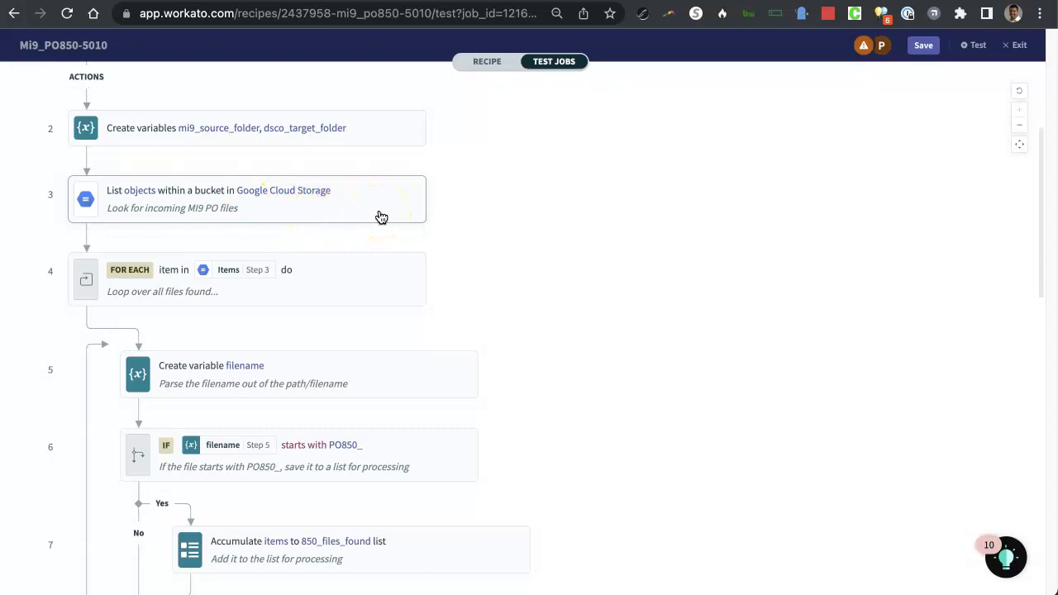
{"action": "scroll", "coordinate": [382, 217], "scroll_direction": "down", "scroll_amount": 2}
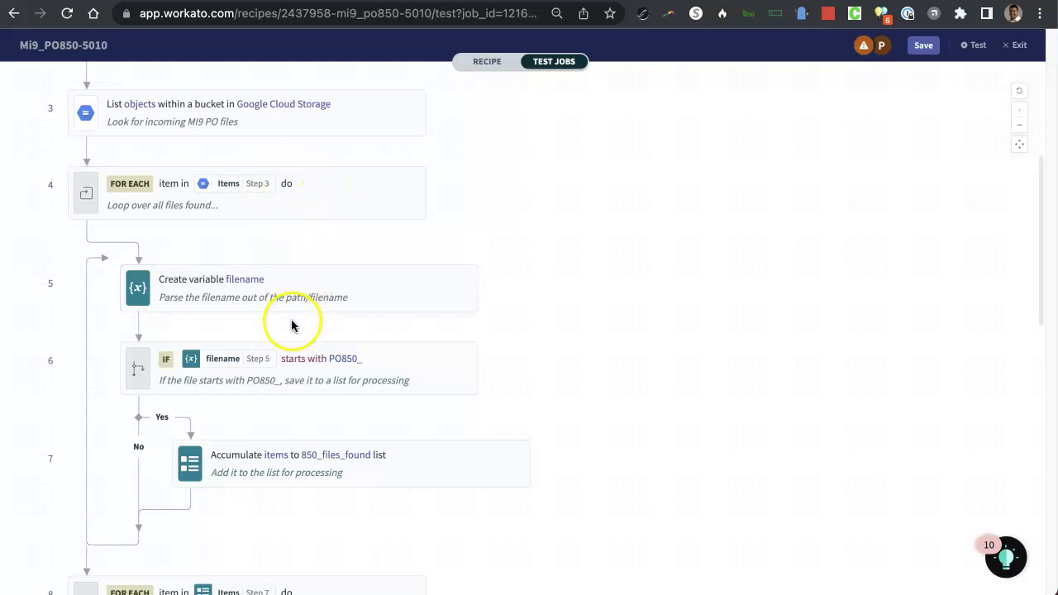
{"action": "scroll", "coordinate": [290, 393], "scroll_direction": "down", "scroll_amount": 3}
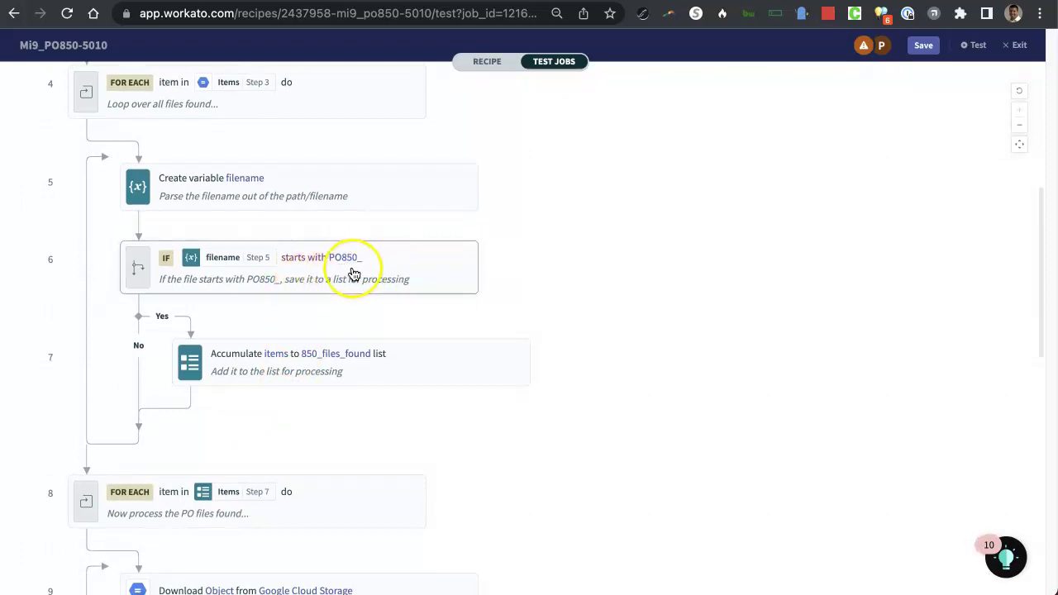
{"action": "left_click", "coordinate": [390, 275]}
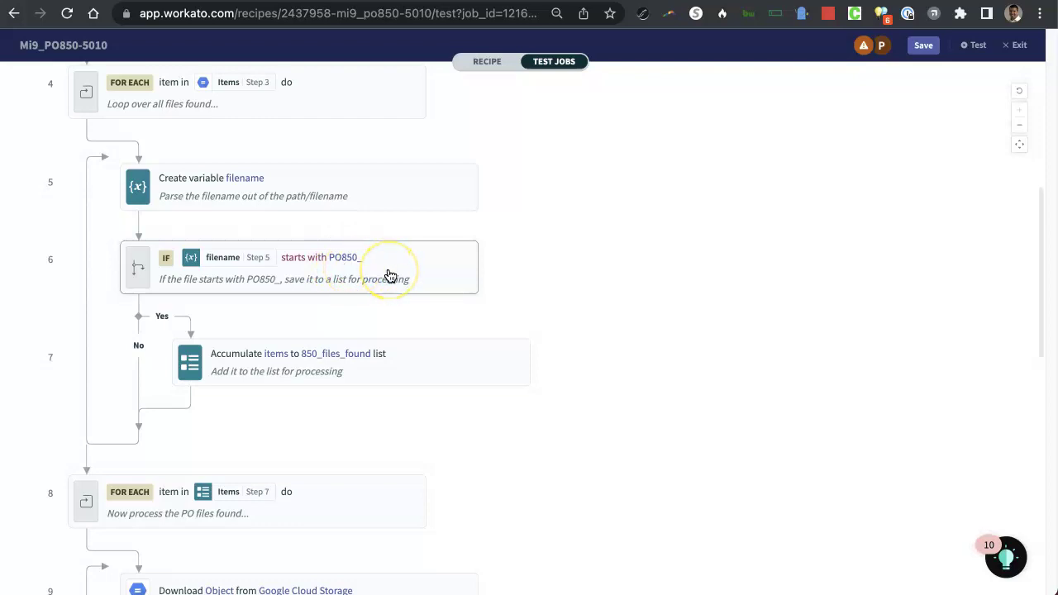
{"action": "left_click", "coordinate": [374, 353]}
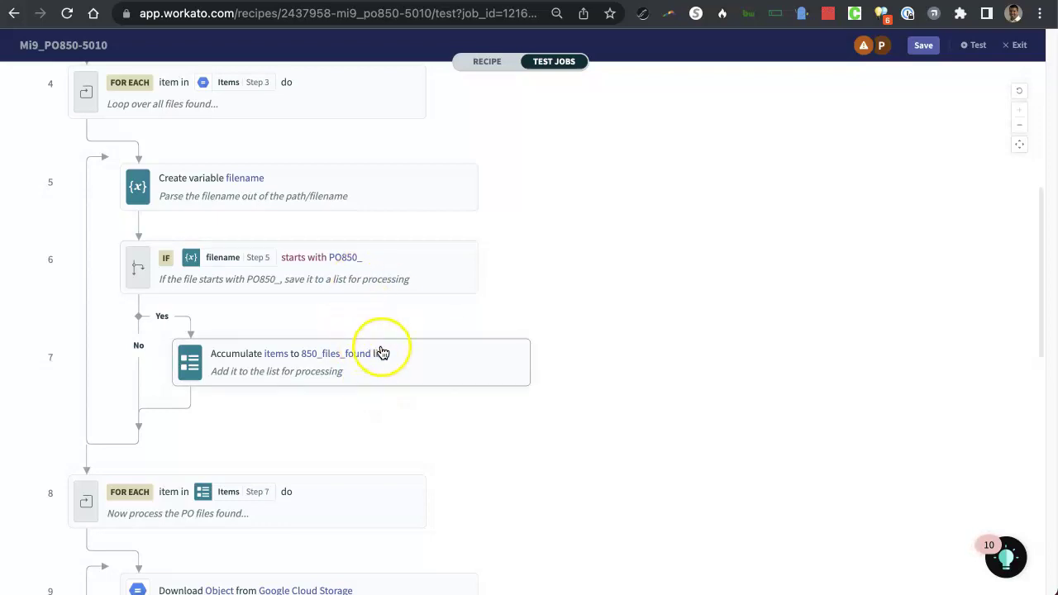
Scroll to step 11 and open the Create variable json_edi_encoded test-job details
{"action": "scroll", "coordinate": [396, 379], "scroll_direction": "down", "scroll_amount": 5}
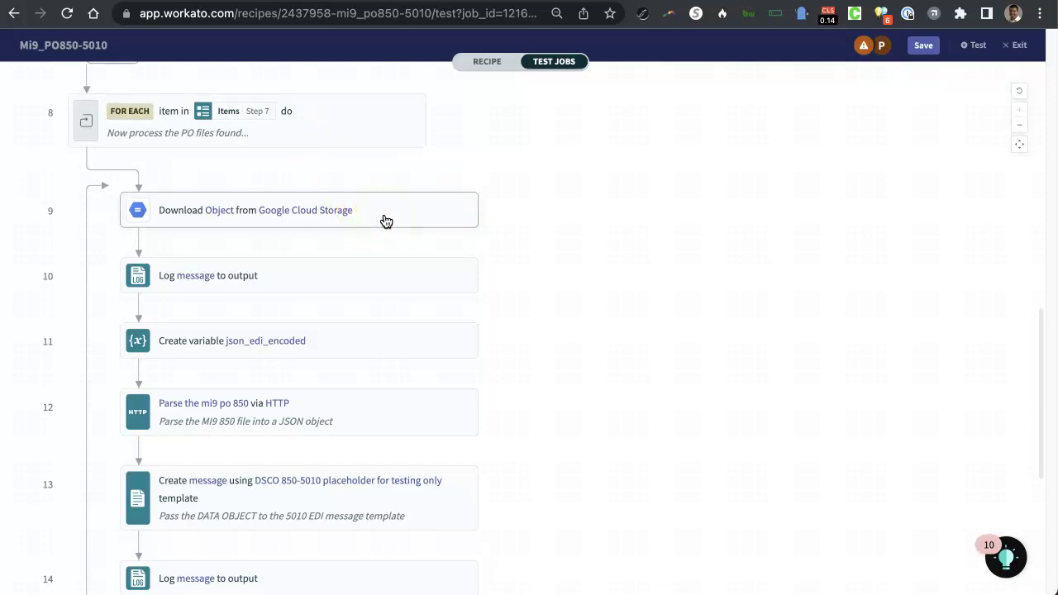
{"action": "scroll", "coordinate": [386, 220], "scroll_direction": "up", "scroll_amount": 15}
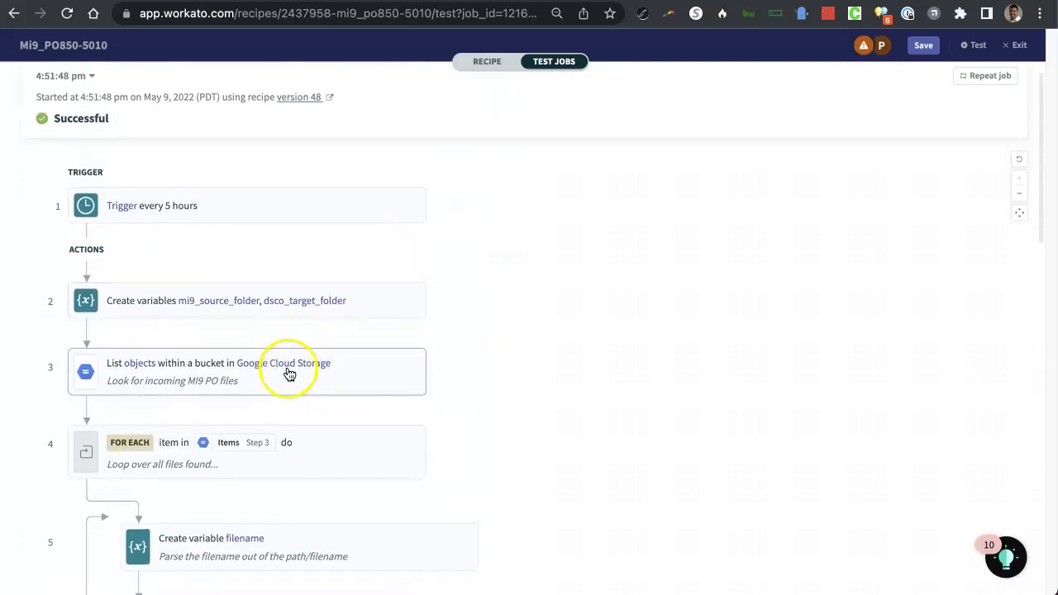
{"action": "scroll", "coordinate": [294, 378], "scroll_direction": "down", "scroll_amount": 3}
{"action": "scroll", "coordinate": [290, 377], "scroll_direction": "down", "scroll_amount": 5}
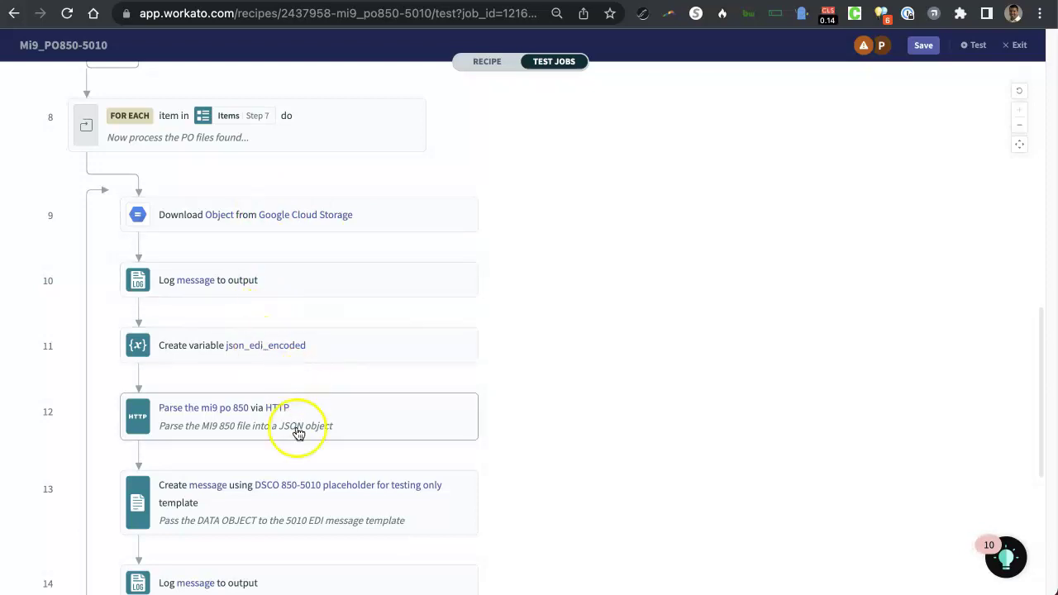
{"action": "scroll", "coordinate": [347, 421], "scroll_direction": "down", "scroll_amount": 3}
{"action": "left_click", "coordinate": [321, 222]}
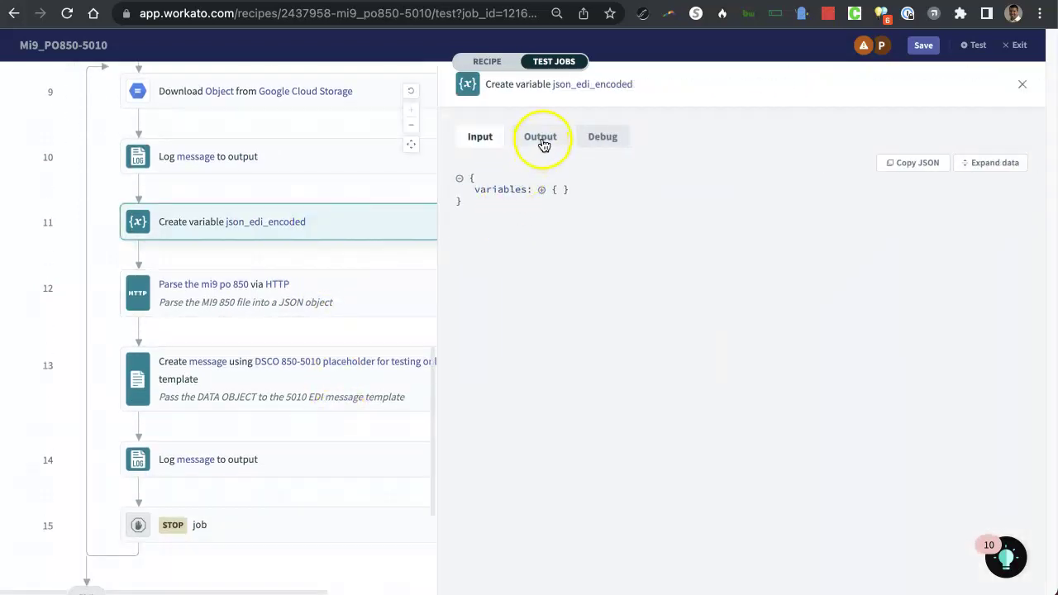
Switch to recipe editing and open step 11's json_edi_encoded variable setup
{"action": "left_click", "coordinate": [499, 60]}
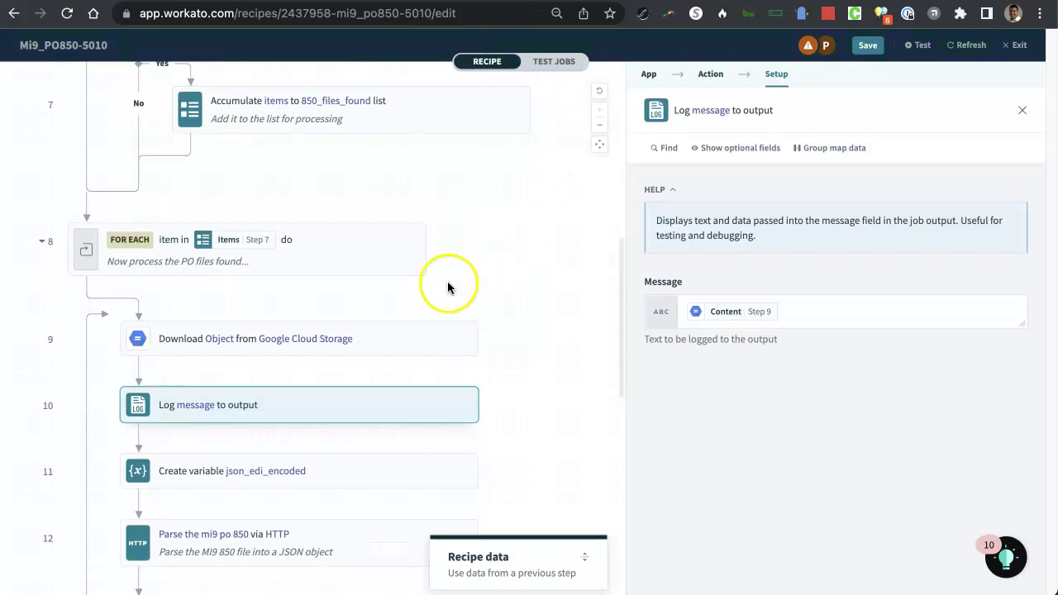
{"action": "scroll", "coordinate": [418, 342], "scroll_direction": "down", "scroll_amount": 9}
{"action": "left_click", "coordinate": [378, 109]}
Inspect the formula Step 9 Content .to_s.gsub( /[\r\n]/, "\\n" ) and its line-break pattern
{"action": "mouse_move", "coordinate": [879, 305]}
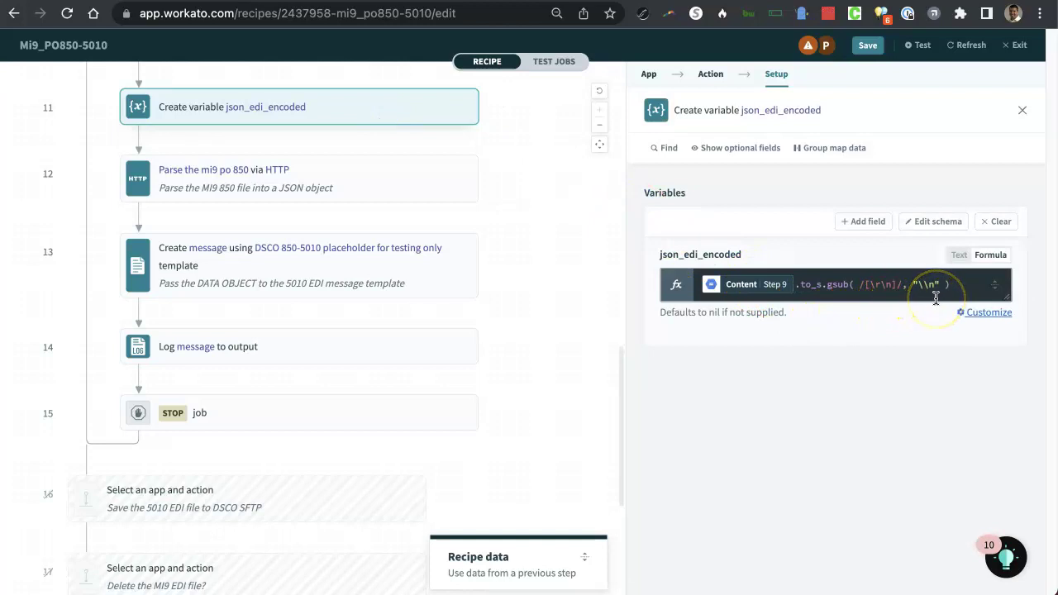
{"action": "mouse_move", "coordinate": [918, 290]}
{"action": "left_mouse_down"}
{"action": "mouse_move", "coordinate": [870, 293]}
{"action": "mouse_move", "coordinate": [931, 290]}
{"action": "left_mouse_up"}
{"action": "left_click", "coordinate": [891, 286]}
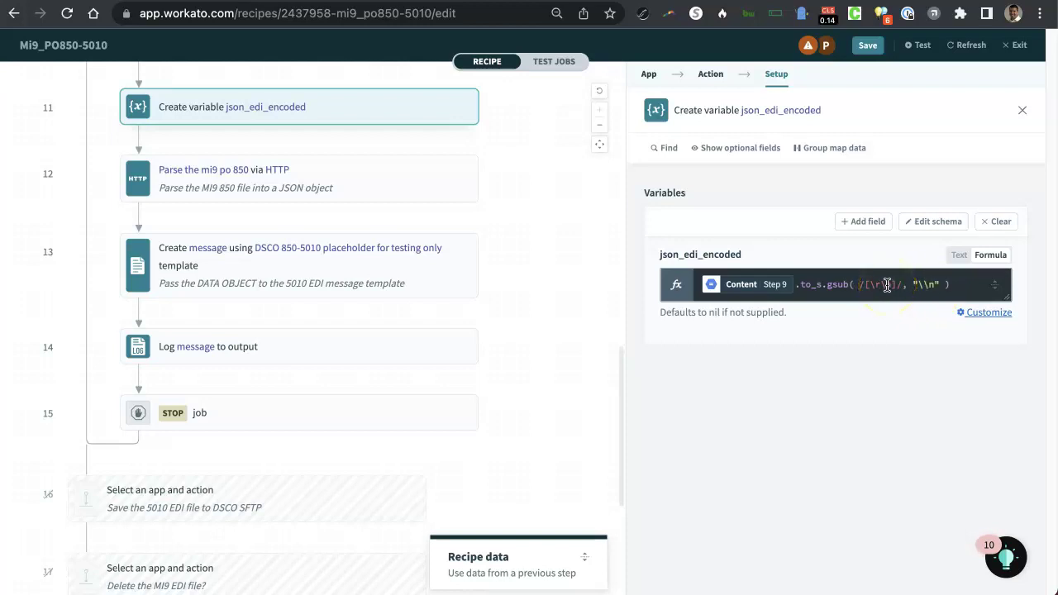
{"action": "left_click", "coordinate": [804, 281]}
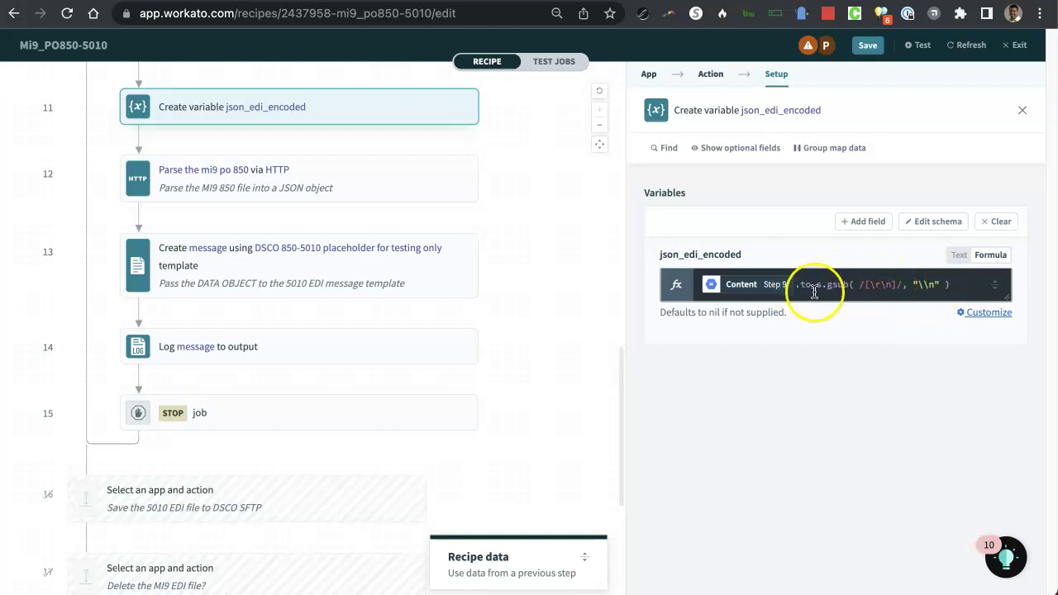
{"action": "left_click", "coordinate": [753, 277]}
{"action": "left_click_drag", "start_coordinate": [754, 277], "coordinate": [431, 185]}
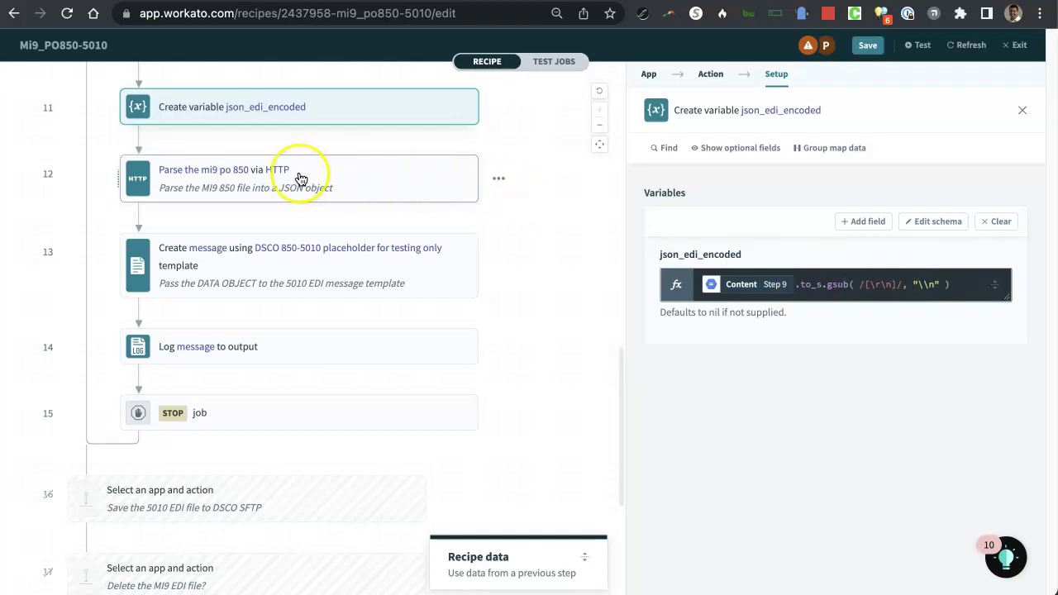
Open the step 12 HTTP setup and scroll to its Request URL and Request body
{"action": "left_click", "coordinate": [409, 185]}
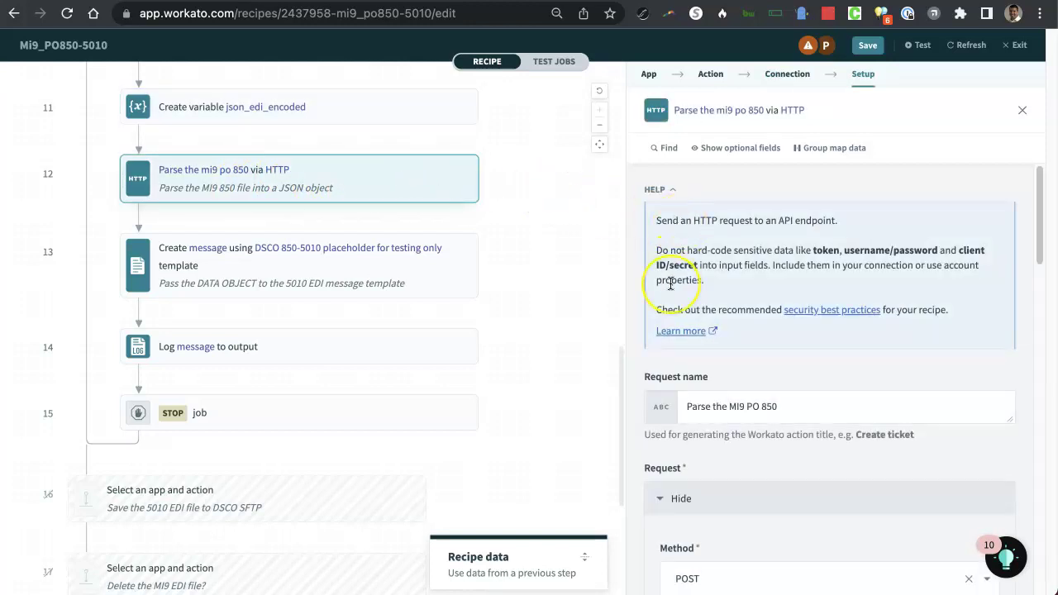
{"action": "scroll", "coordinate": [671, 284], "scroll_direction": "down", "scroll_amount": 5}
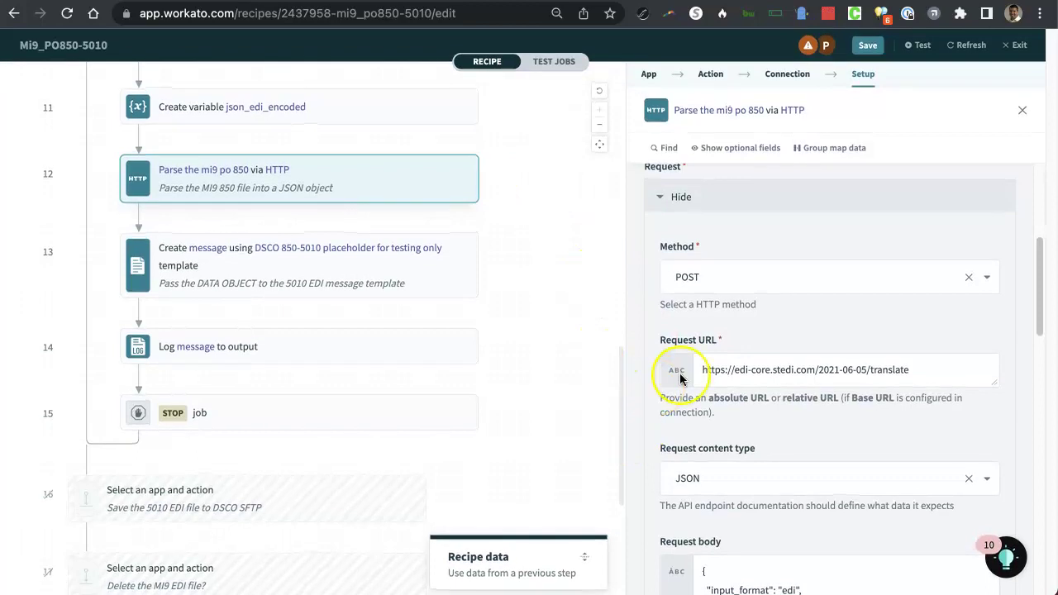
{"action": "scroll", "coordinate": [745, 372], "scroll_direction": "down", "scroll_amount": 2}
{"action": "scroll", "coordinate": [748, 368], "scroll_direction": "down", "scroll_amount": 3}
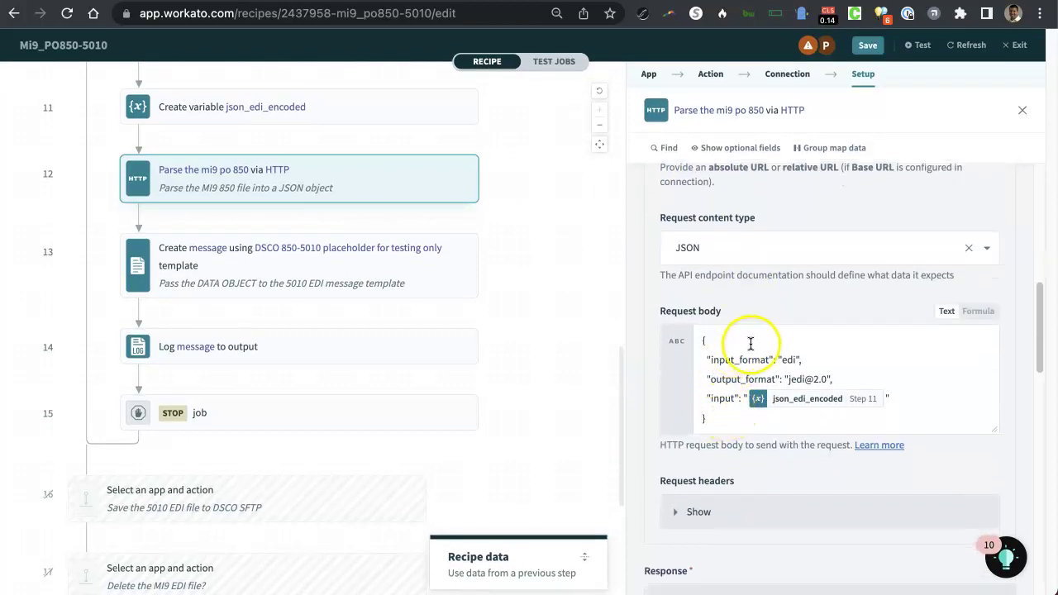
{"action": "left_click", "coordinate": [790, 359]}
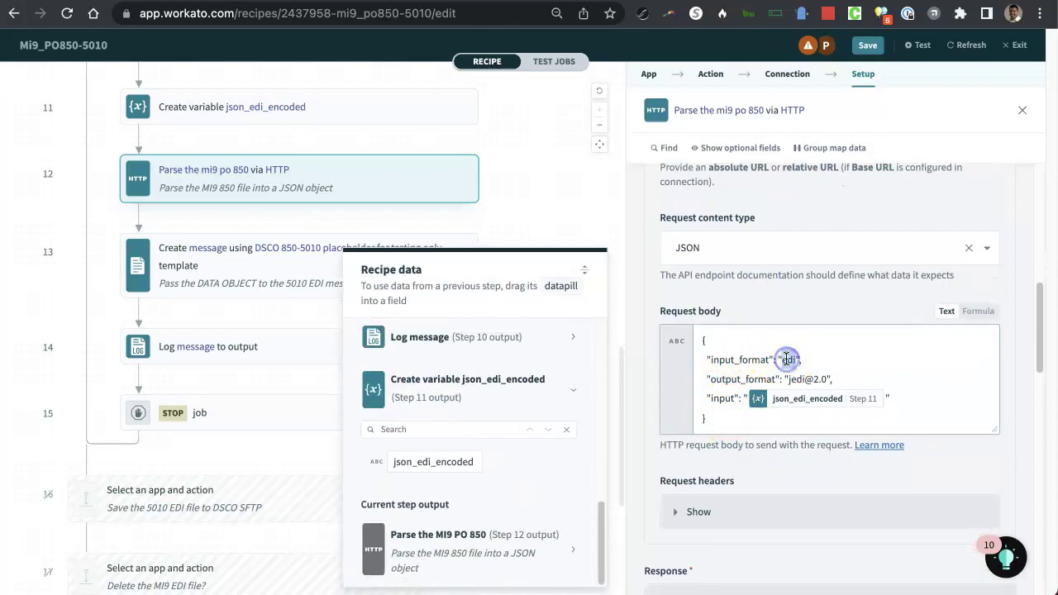
{"action": "double_click", "coordinate": [790, 359]}
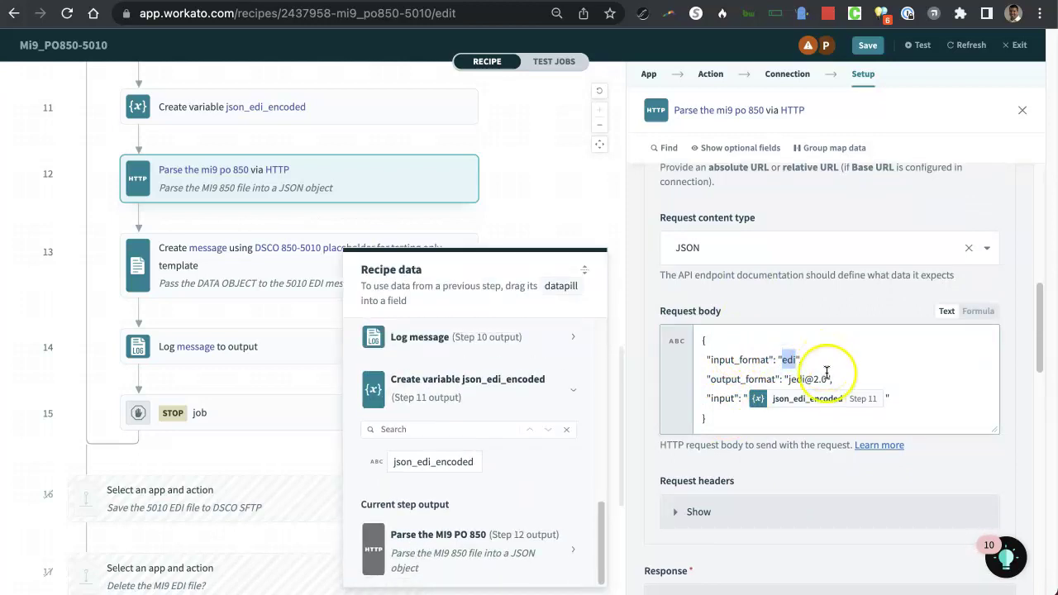
{"action": "double_click", "coordinate": [815, 379]}
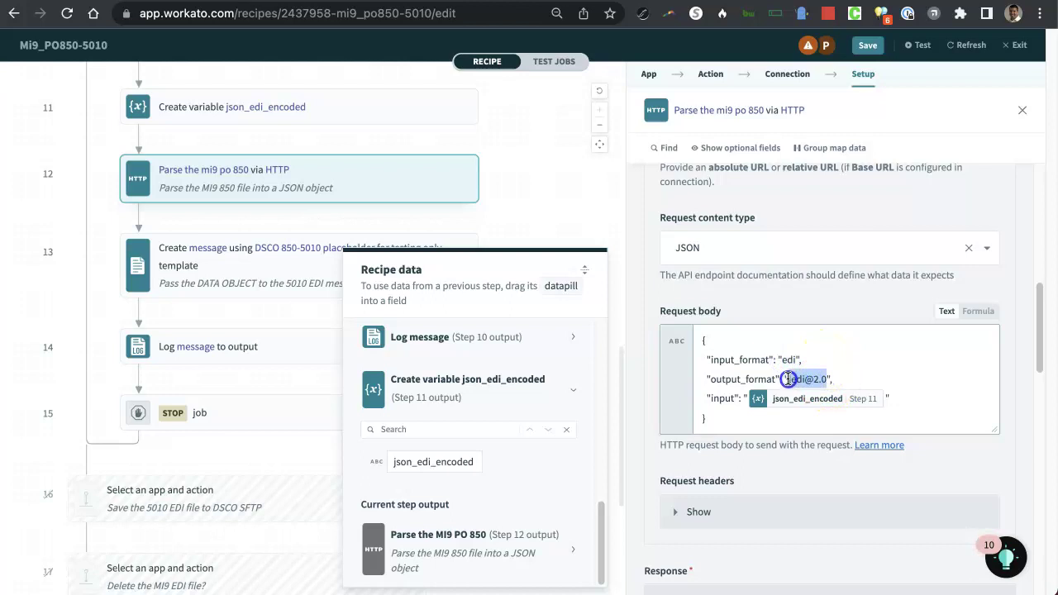
{"action": "left_click", "coordinate": [860, 379]}
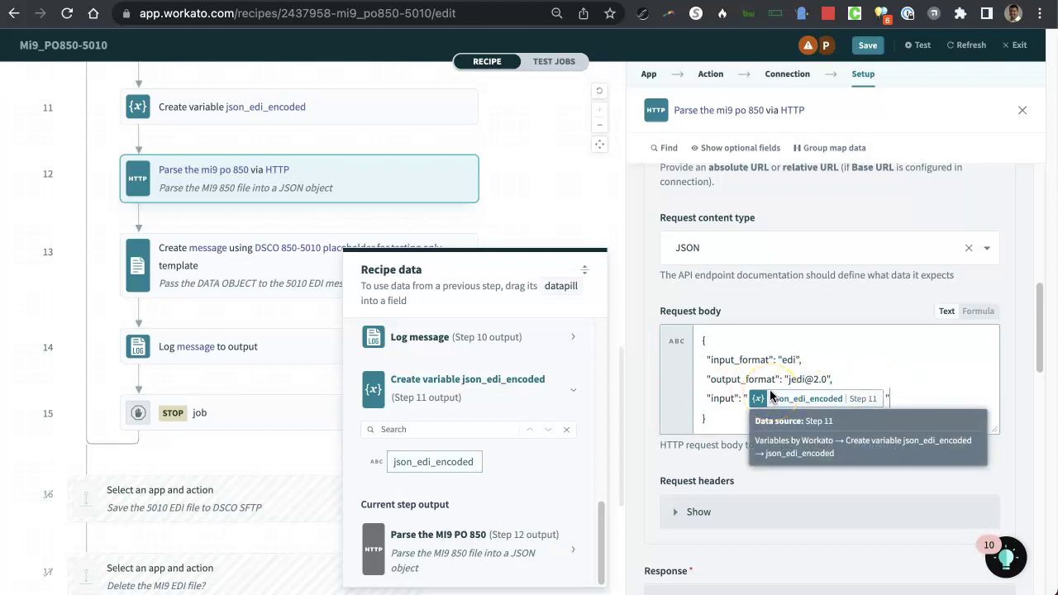
{"action": "scroll", "coordinate": [264, 283], "scroll_direction": "down", "scroll_amount": 3}
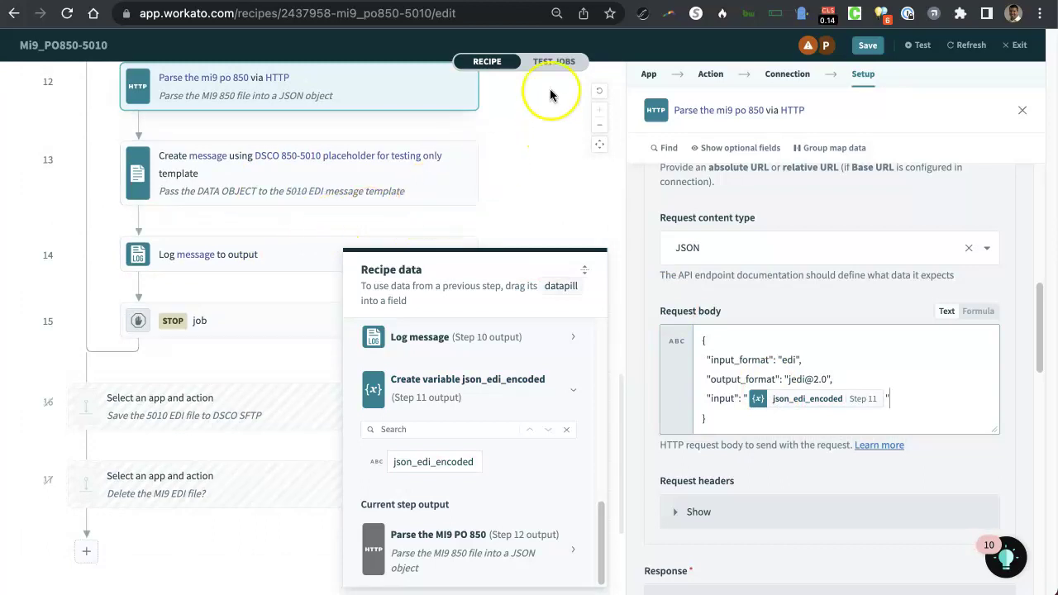
{"action": "left_click", "coordinate": [554, 63]}
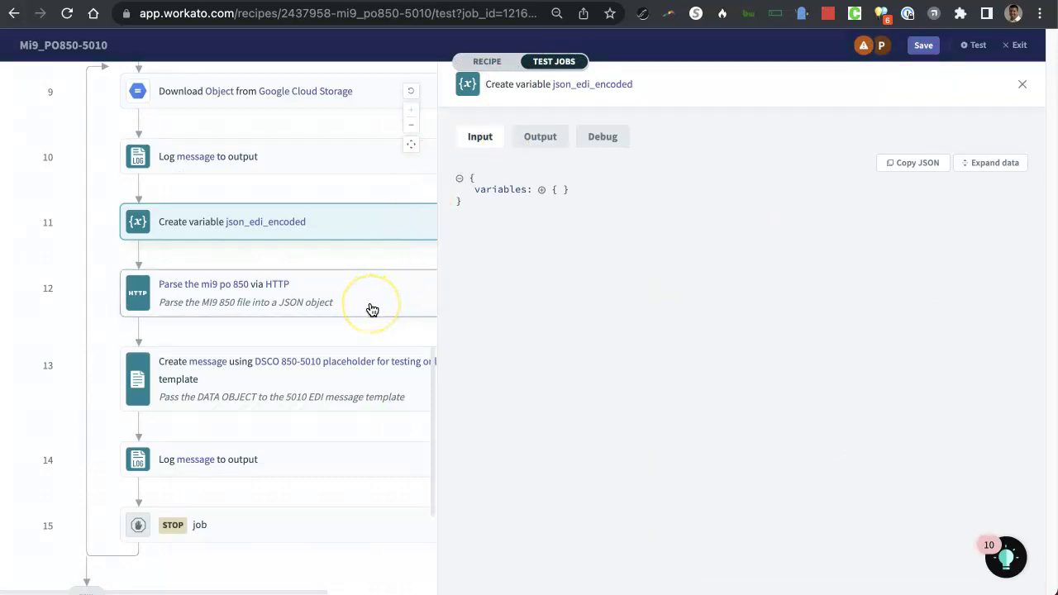
Review the HTTP step's recorded EDI request input, then view its status 200 output
{"action": "left_click", "coordinate": [386, 389]}
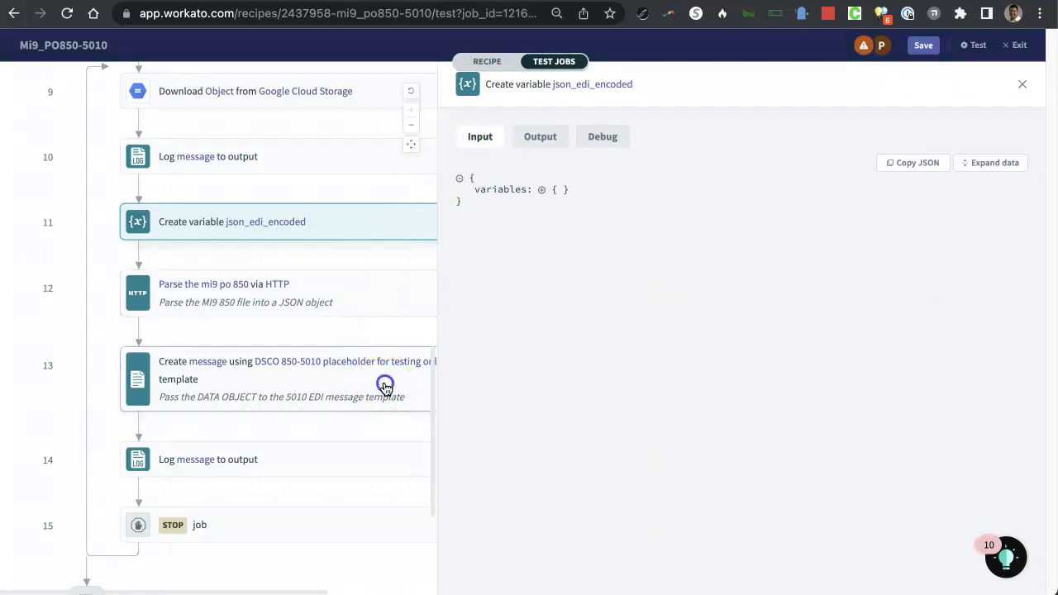
{"action": "left_click", "coordinate": [378, 298]}
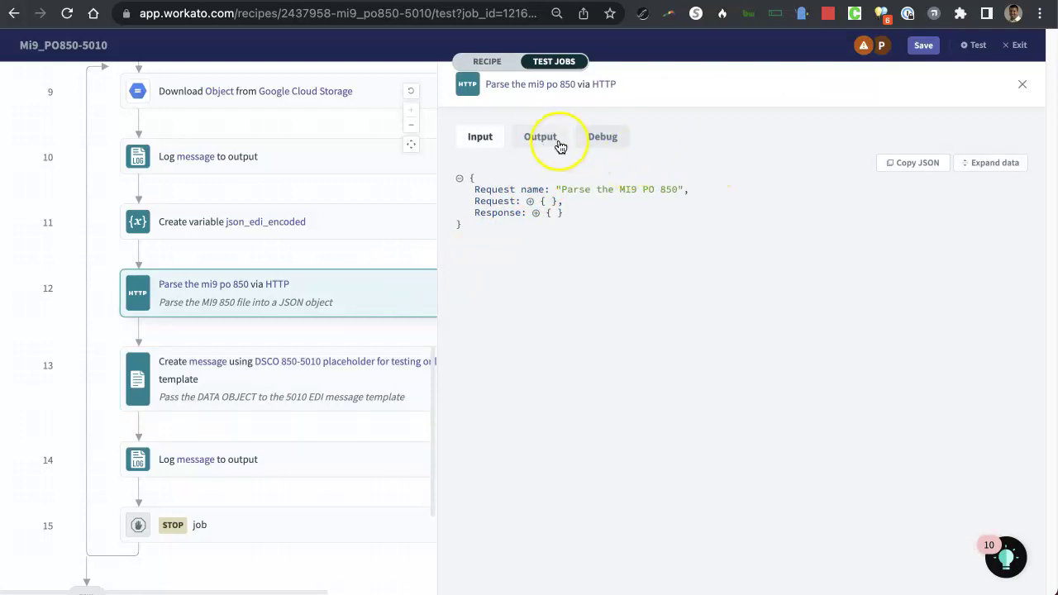
{"action": "left_click", "coordinate": [980, 163]}
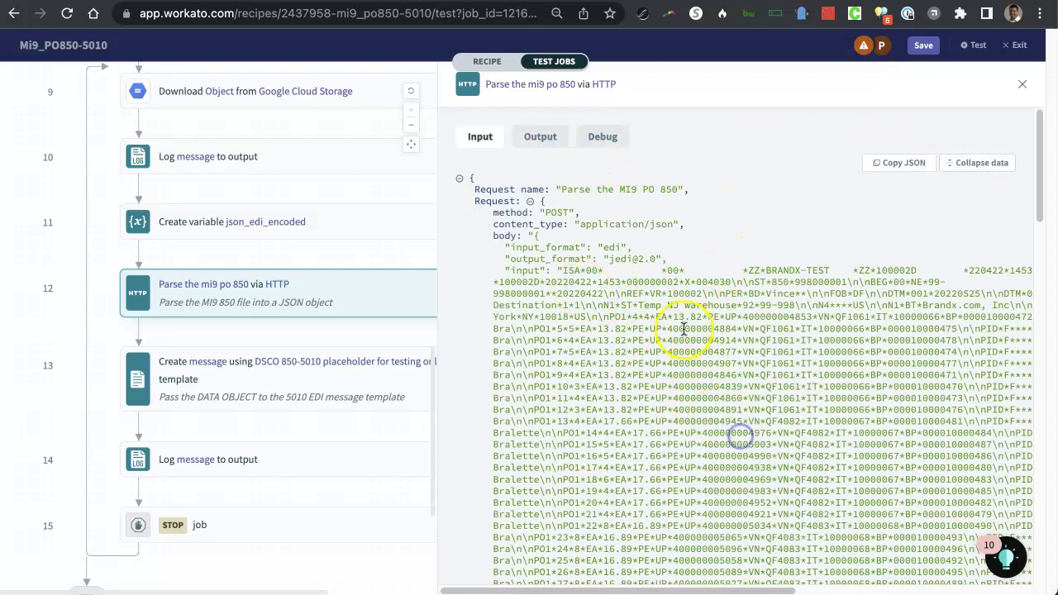
{"action": "left_click_drag", "start_coordinate": [678, 318], "coordinate": [716, 435]}
{"action": "left_click", "coordinate": [716, 436]}
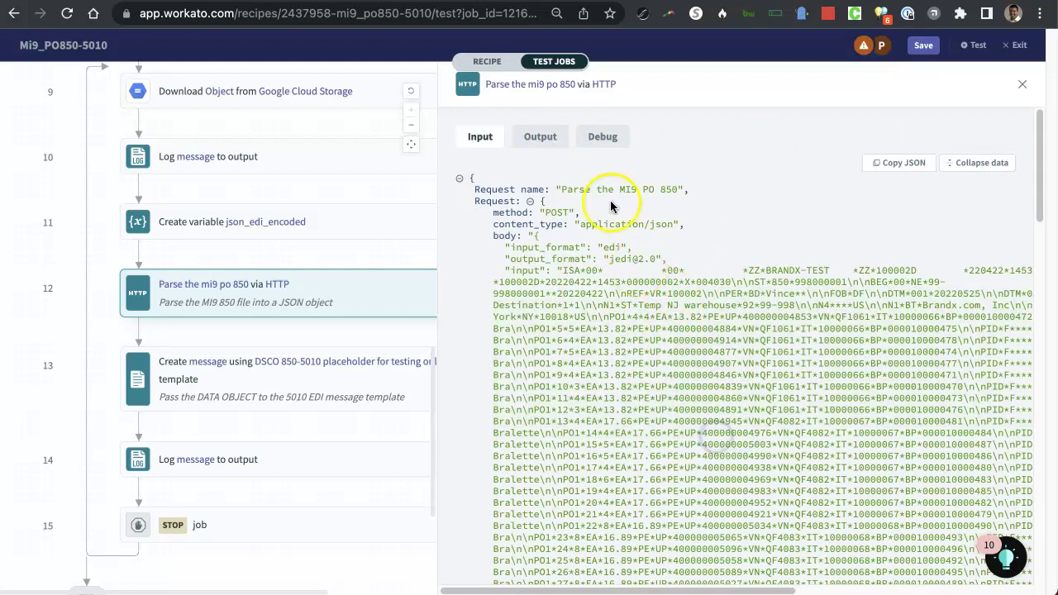
{"action": "left_click", "coordinate": [543, 138]}
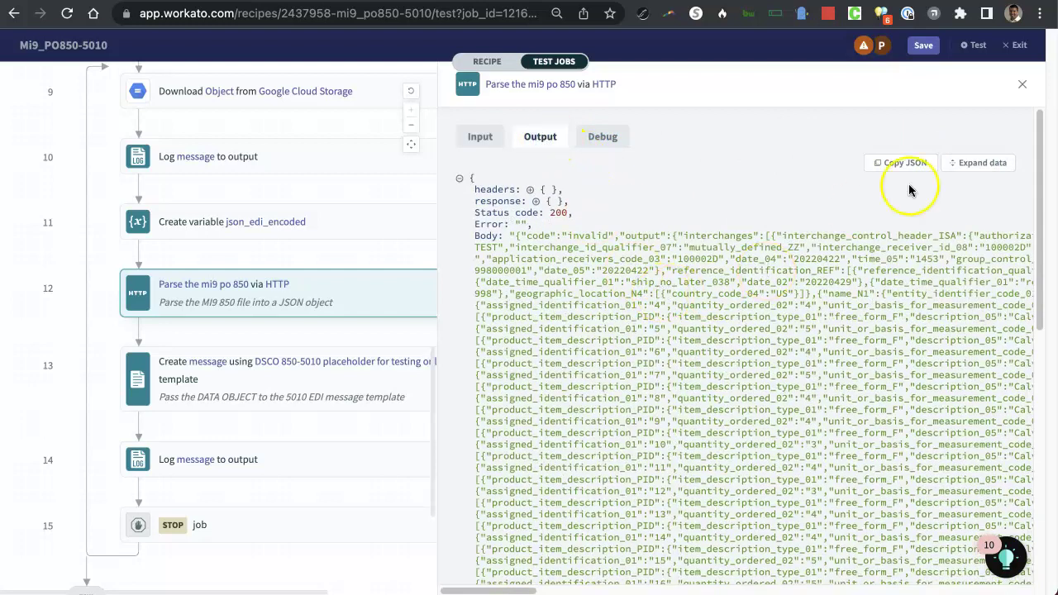
Expand the response into a tree and scroll through headers, interchanges and PO1 line items
{"action": "left_click", "coordinate": [989, 163]}
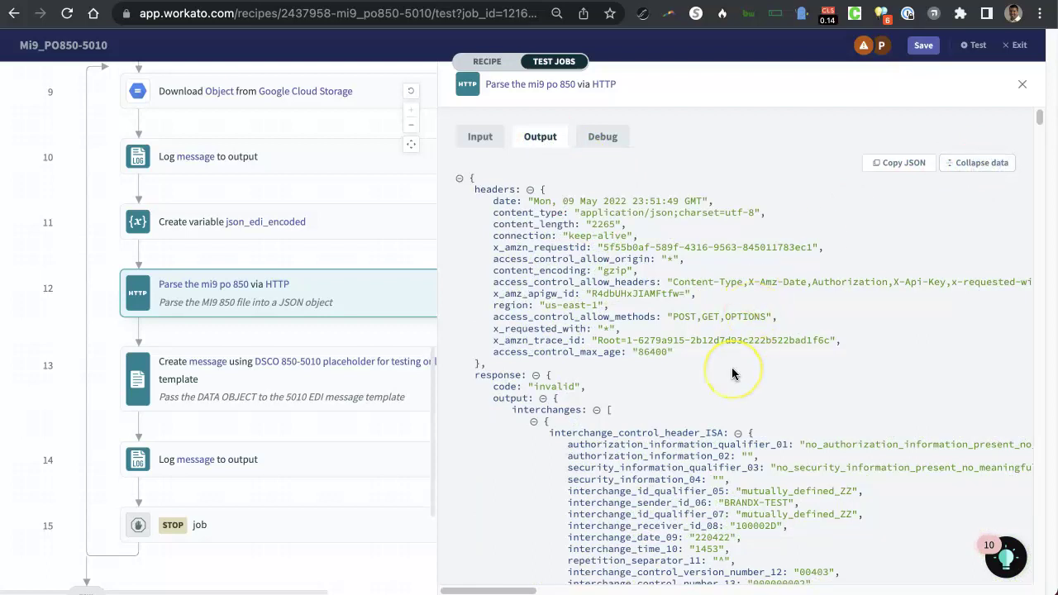
{"action": "left_click_drag", "start_coordinate": [468, 184], "coordinate": [542, 411]}
{"action": "scroll", "coordinate": [542, 411], "scroll_direction": "down", "scroll_amount": 3}
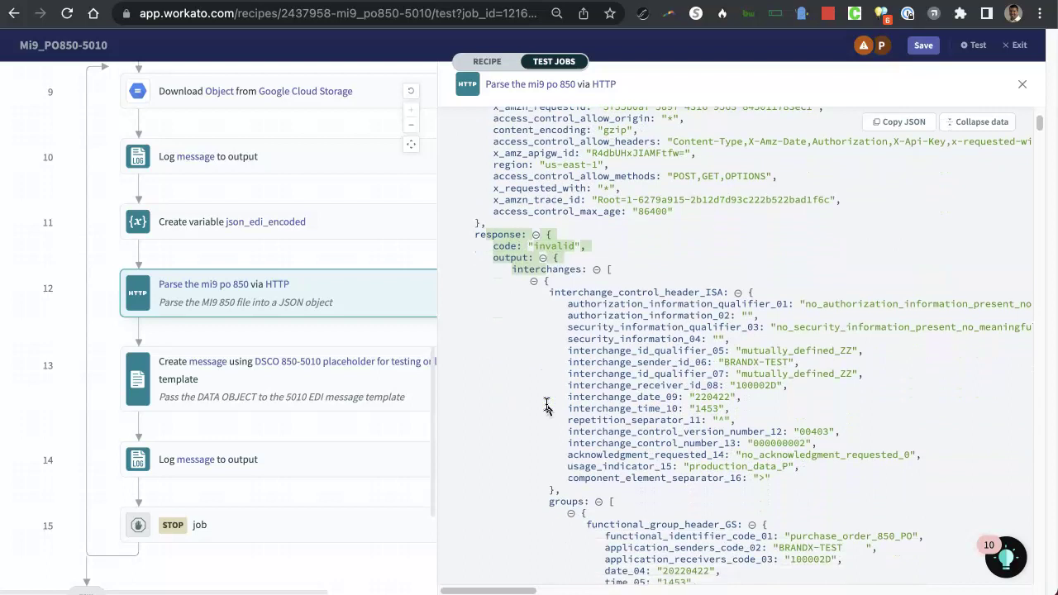
{"action": "left_click", "coordinate": [567, 296]}
{"action": "scroll", "coordinate": [560, 229], "scroll_direction": "down", "scroll_amount": 2}
{"action": "scroll", "coordinate": [561, 233], "scroll_direction": "down", "scroll_amount": 10}
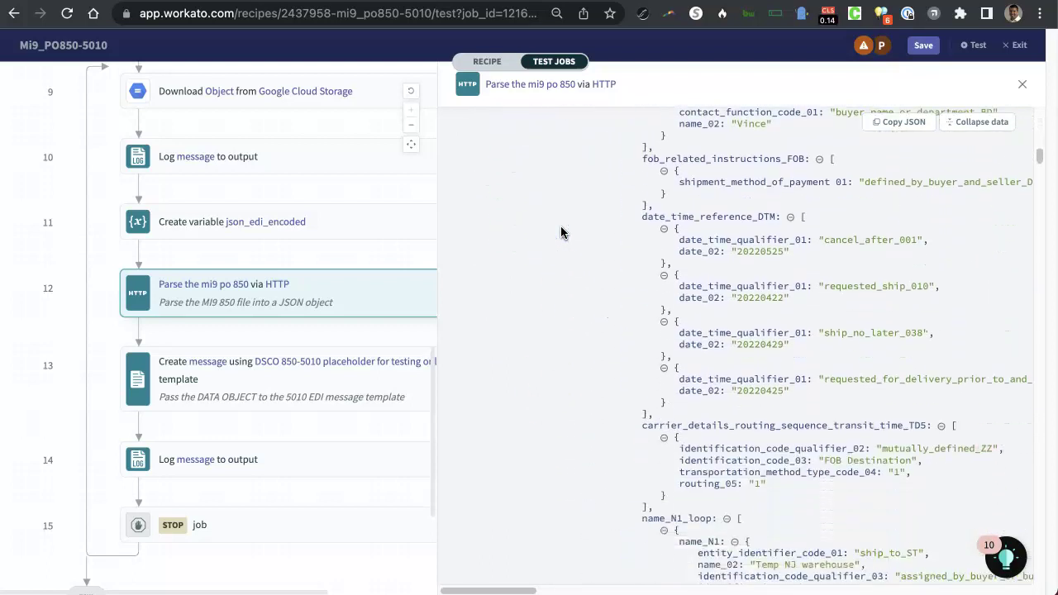
{"action": "scroll", "coordinate": [560, 232], "scroll_direction": "down", "scroll_amount": 8}
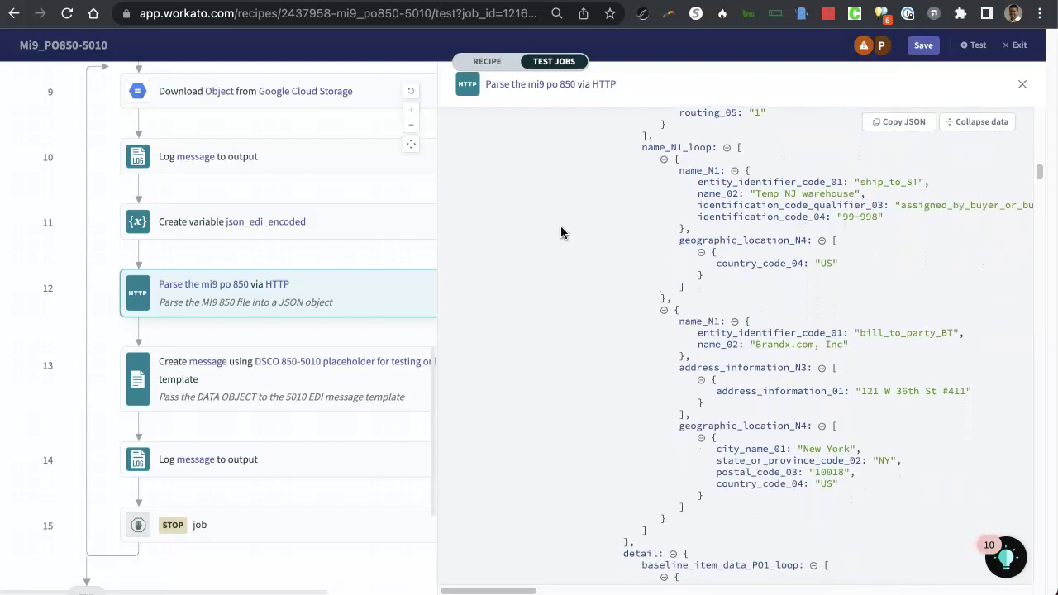
{"action": "scroll", "coordinate": [561, 232], "scroll_direction": "down", "scroll_amount": 8}
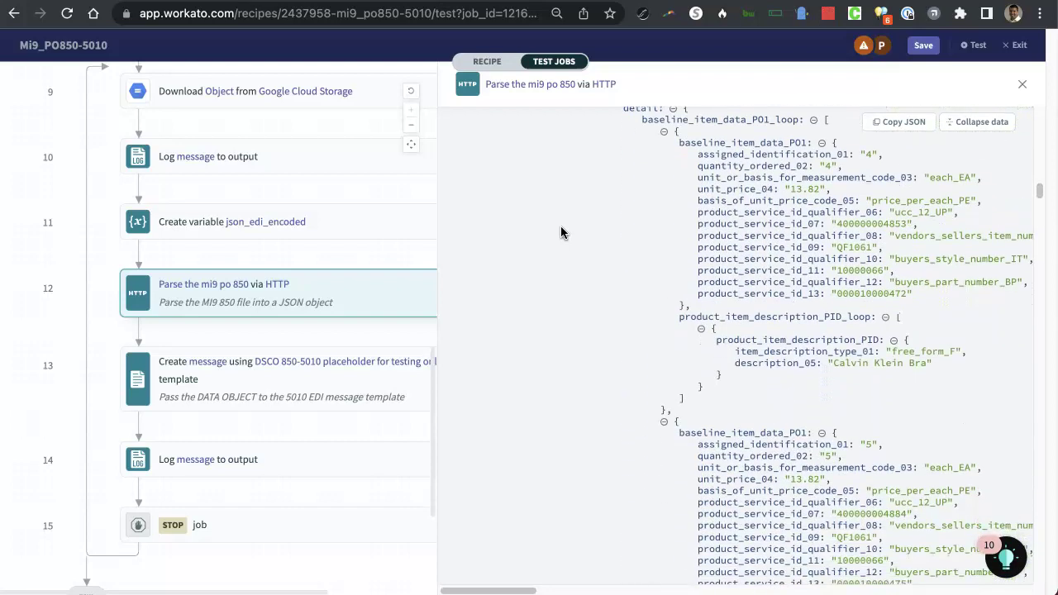
{"action": "scroll", "coordinate": [561, 232], "scroll_direction": "down", "scroll_amount": 17}
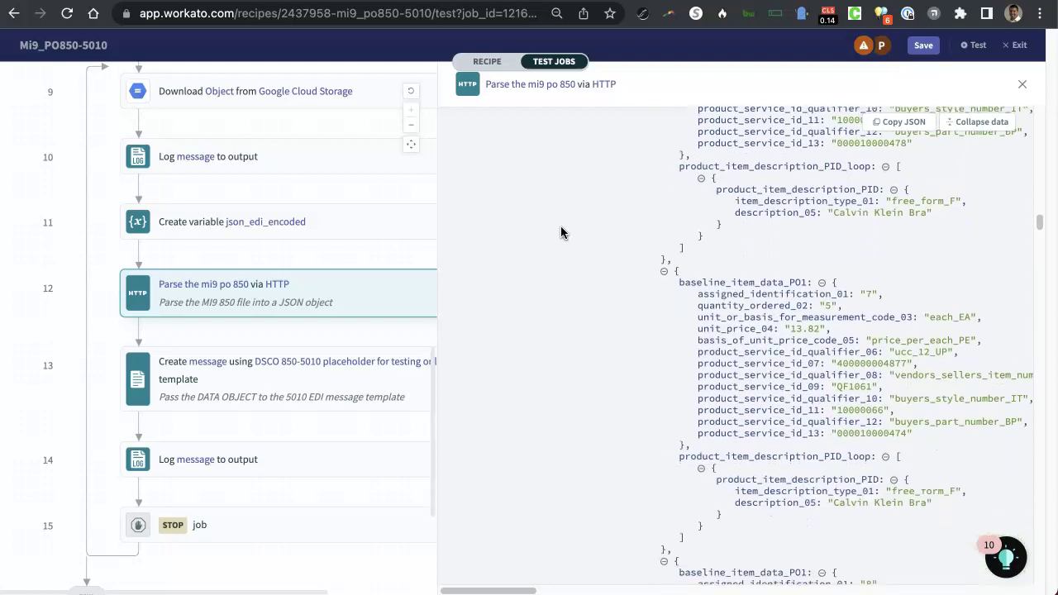
{"action": "scroll", "coordinate": [560, 232], "scroll_direction": "up", "scroll_amount": 20}
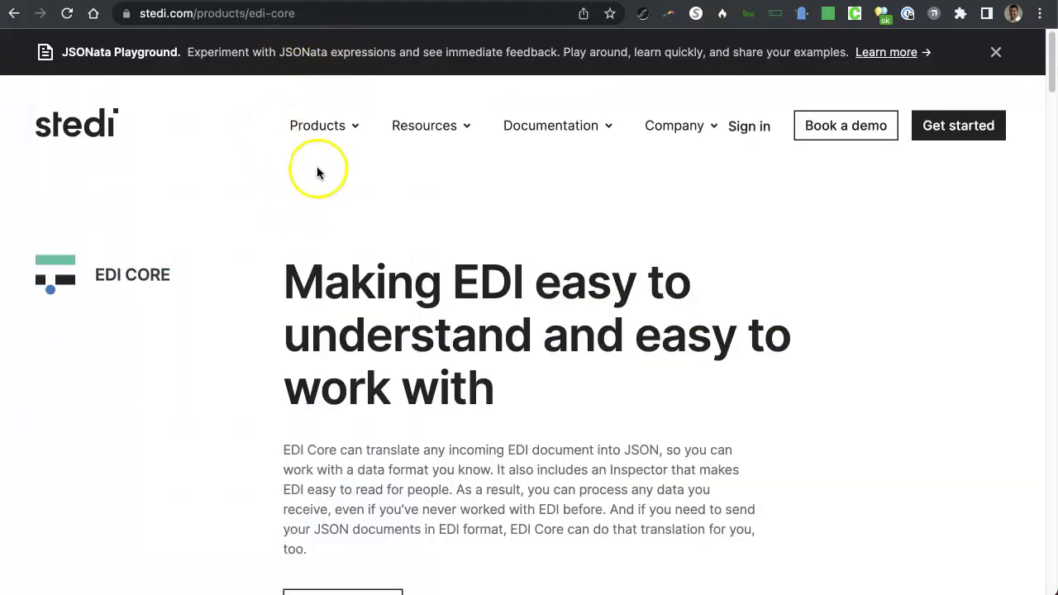
Browse Stedi's Products menu and EDI Core X12-to-JEDI example, then return to Workato
{"action": "left_click", "coordinate": [327, 128]}
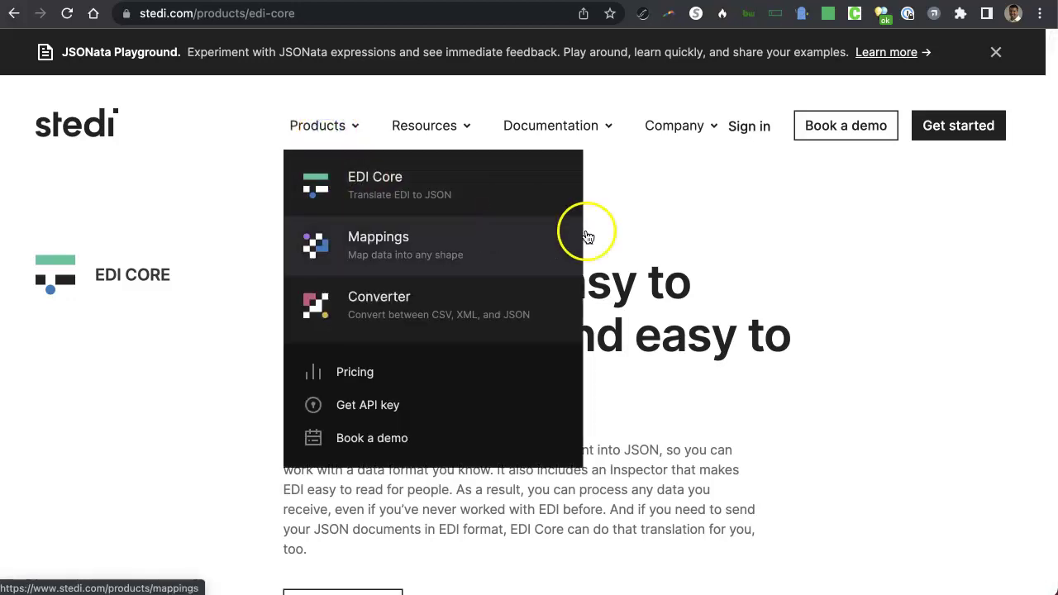
{"action": "scroll", "coordinate": [632, 249], "scroll_direction": "down", "scroll_amount": 5}
{"action": "scroll", "coordinate": [632, 245], "scroll_direction": "down", "scroll_amount": 5}
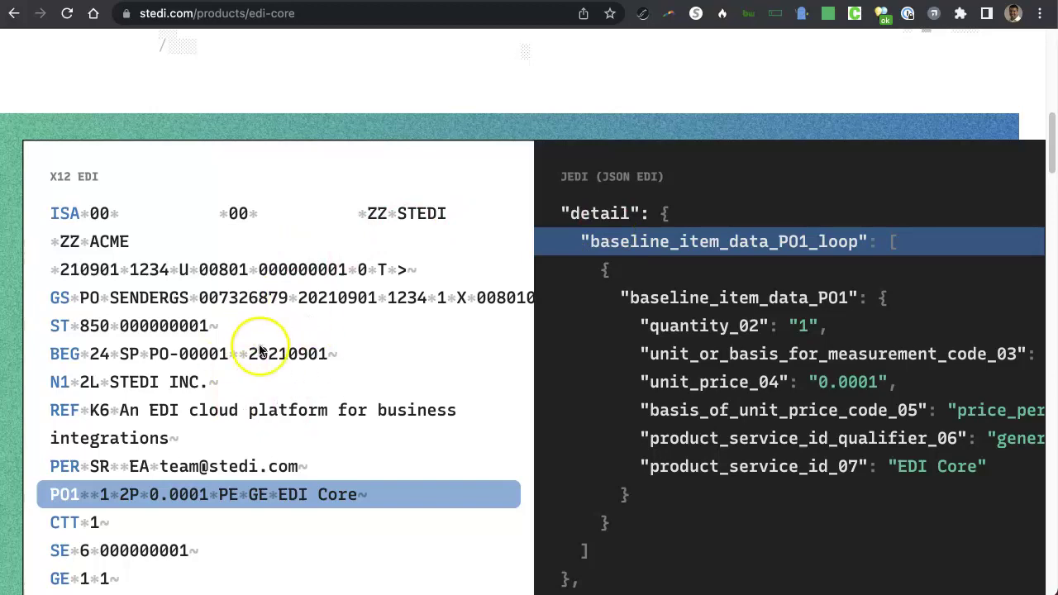
{"action": "scroll", "coordinate": [664, 345], "scroll_direction": "down", "scroll_amount": 10}
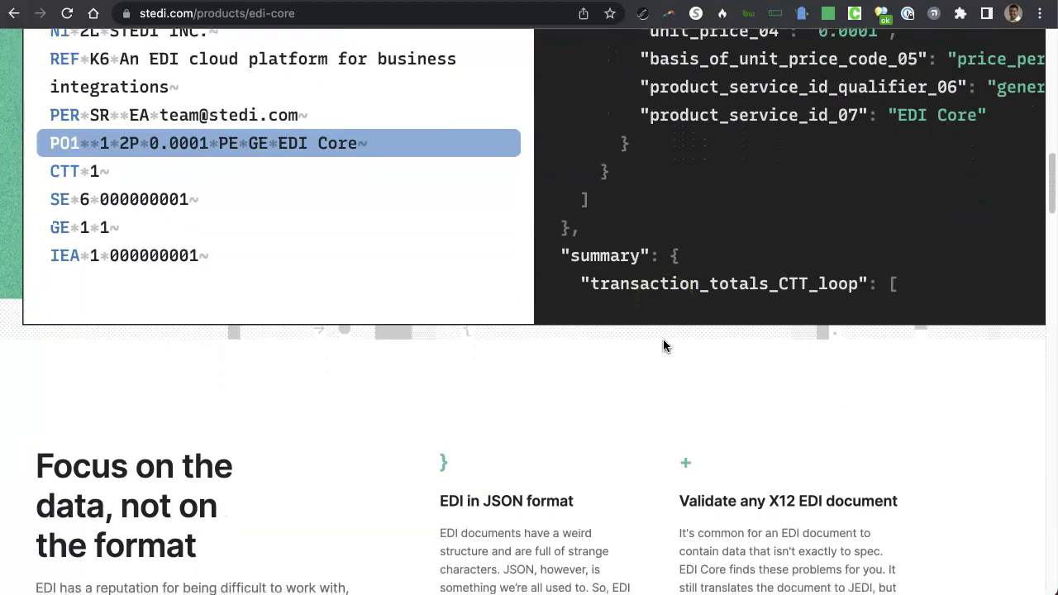
{"action": "scroll", "coordinate": [664, 346], "scroll_direction": "up", "scroll_amount": 15}
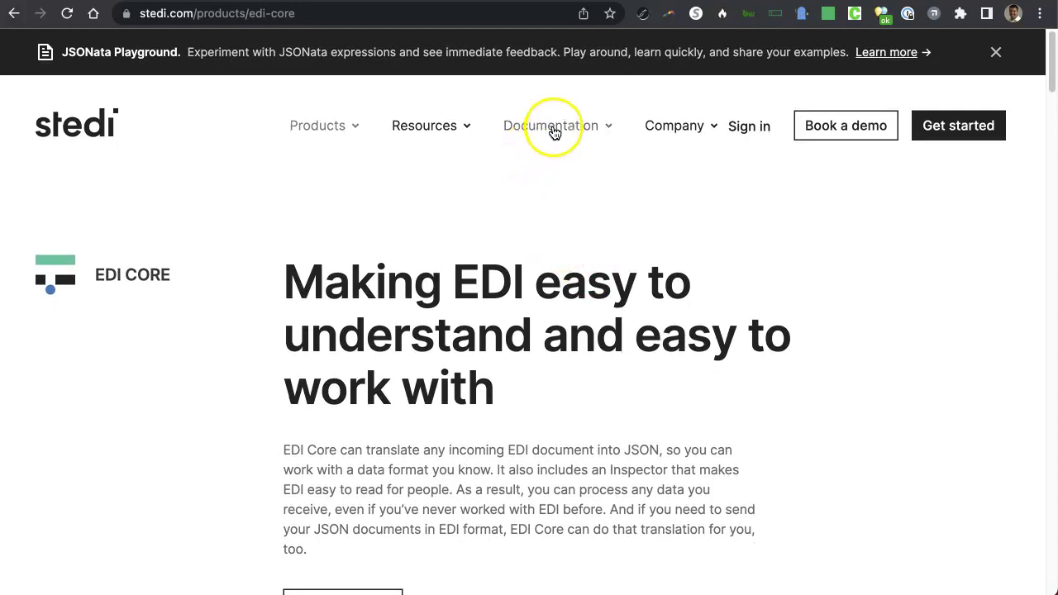
{"action": "left_click", "coordinate": [207, 0]}
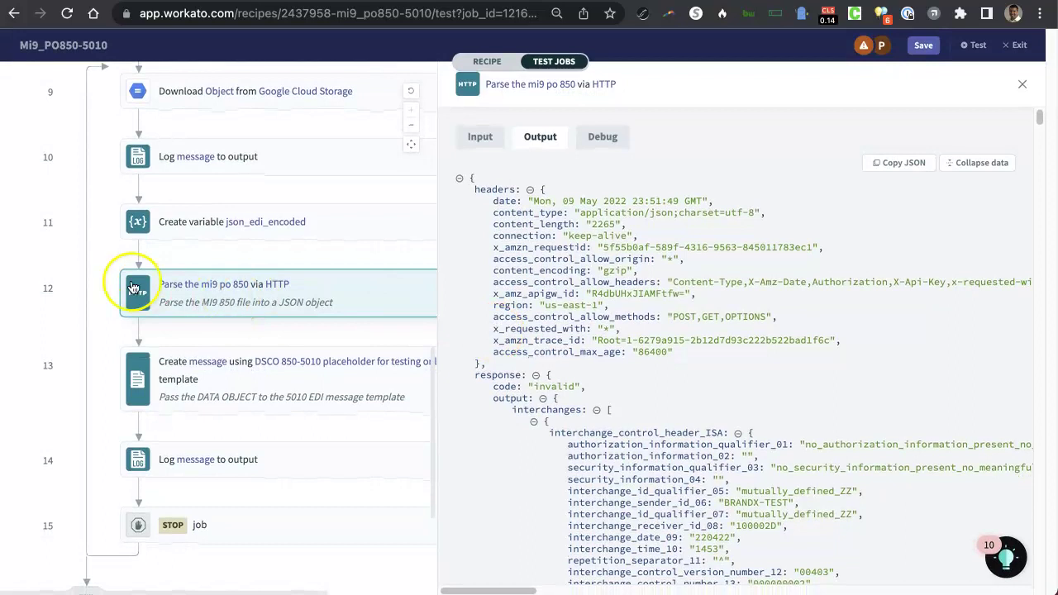
Close the test output and add a new app action as step 18 in the recipe
{"action": "left_click", "coordinate": [30, 268]}
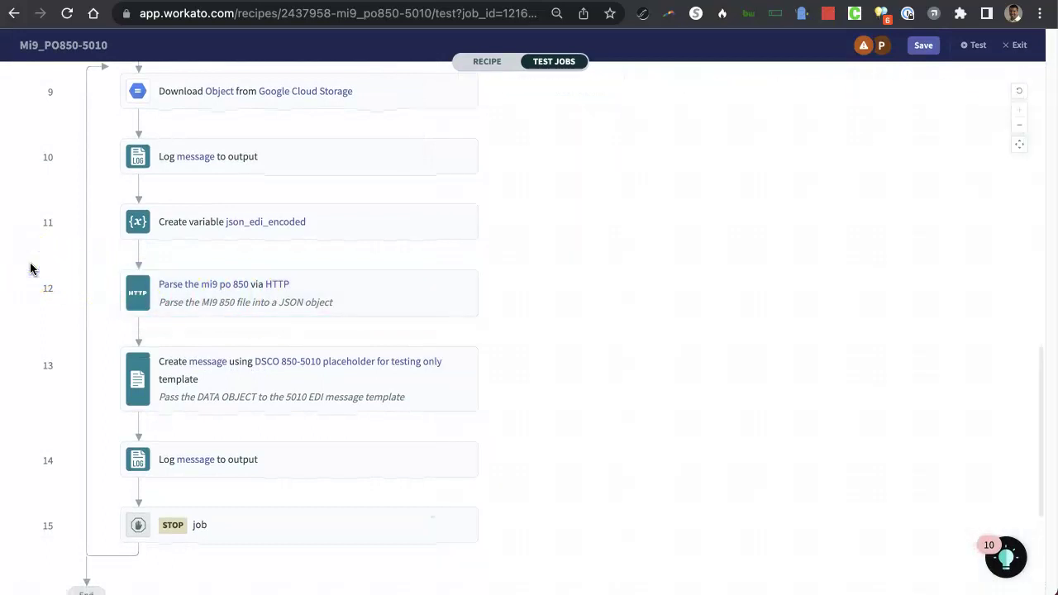
{"action": "left_click", "coordinate": [488, 61]}
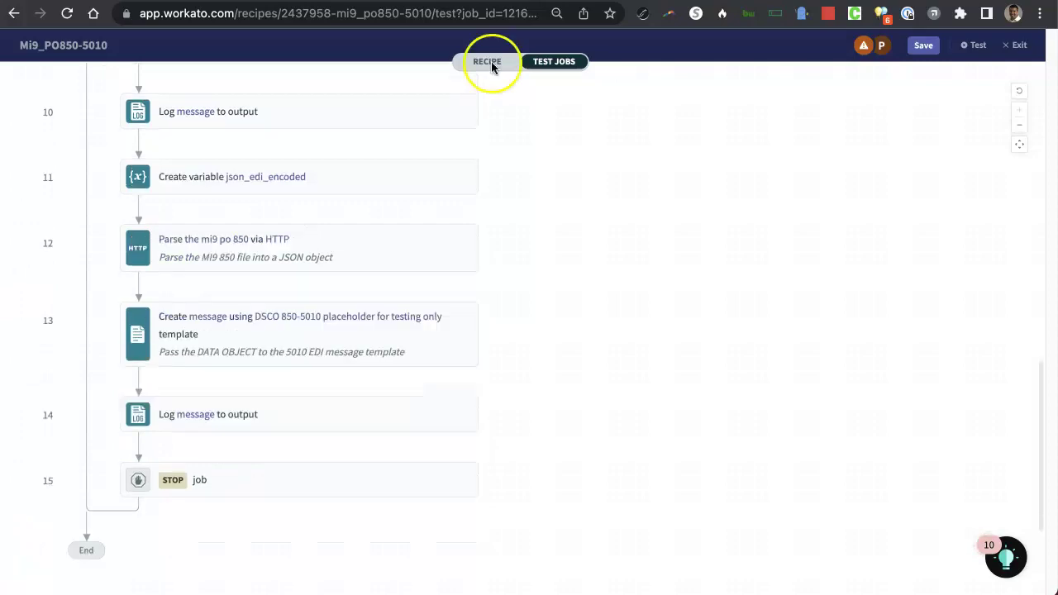
{"action": "scroll", "coordinate": [304, 335], "scroll_direction": "down", "scroll_amount": 3}
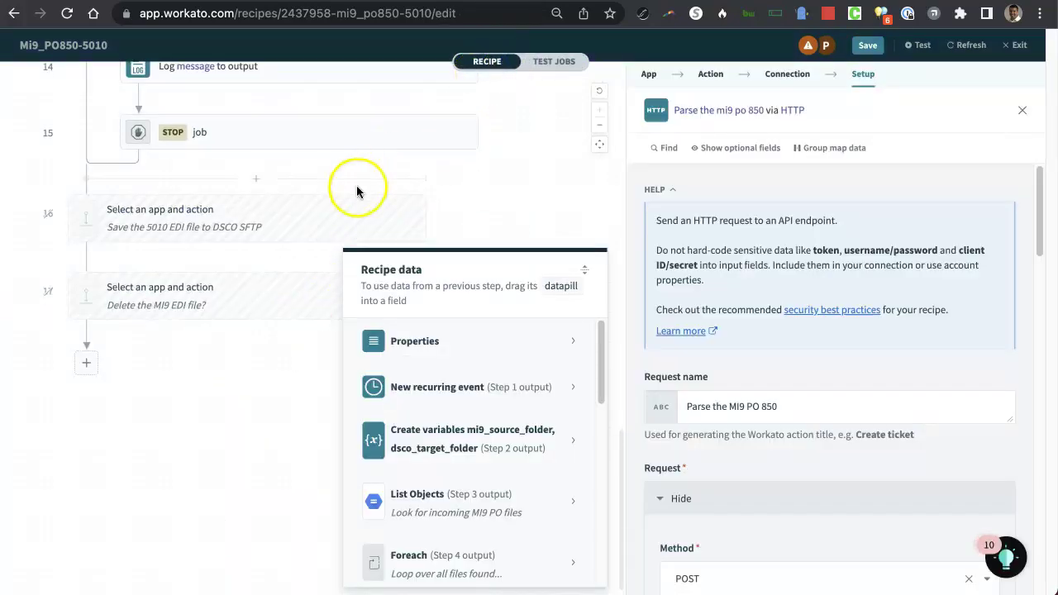
{"action": "left_click", "coordinate": [84, 366]}
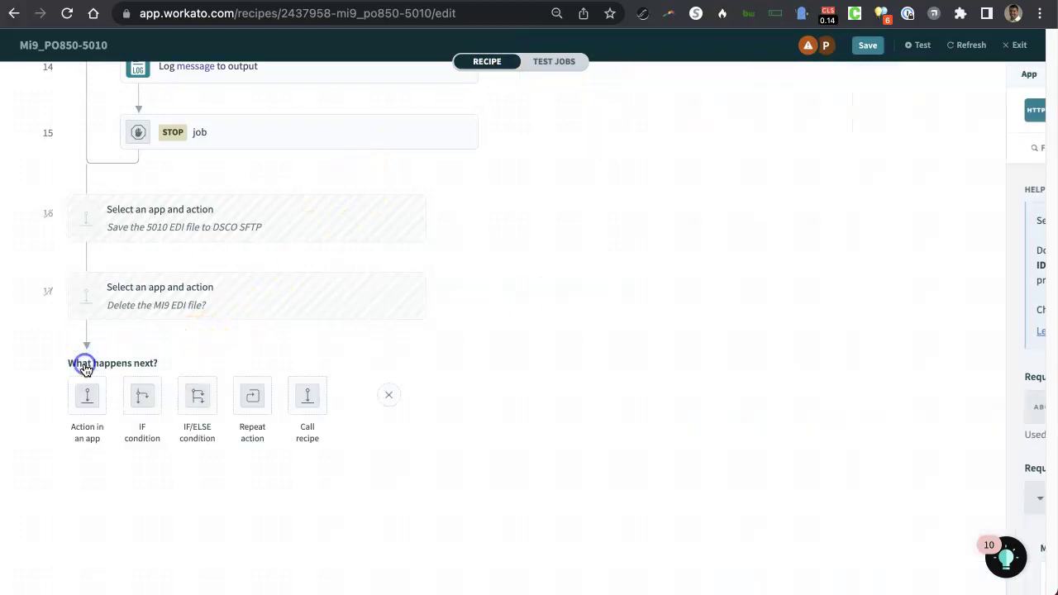
{"action": "left_click", "coordinate": [92, 405]}
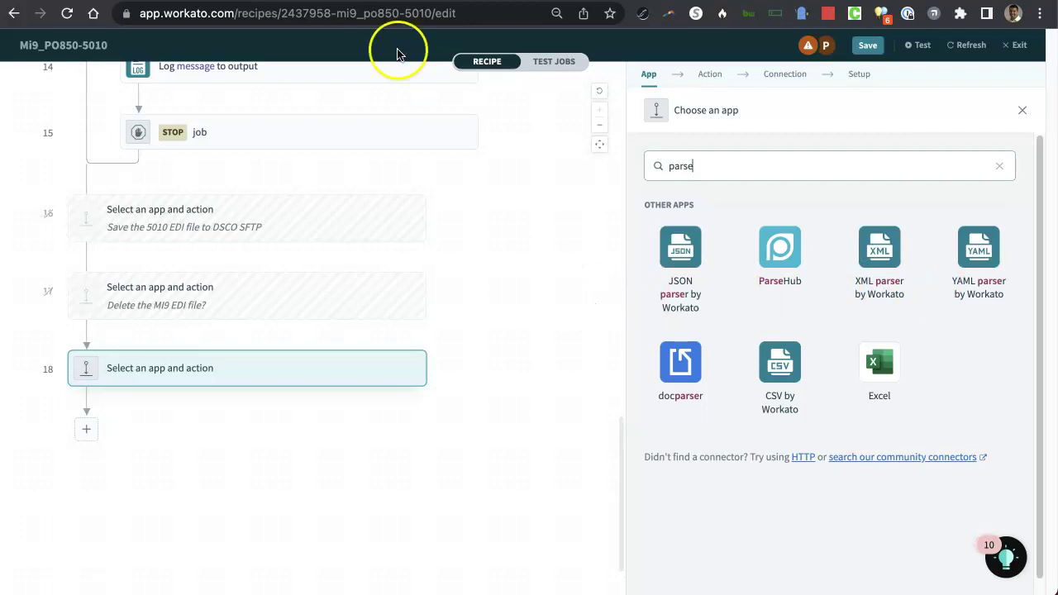
{"action": "left_click", "coordinate": [356, 0]}
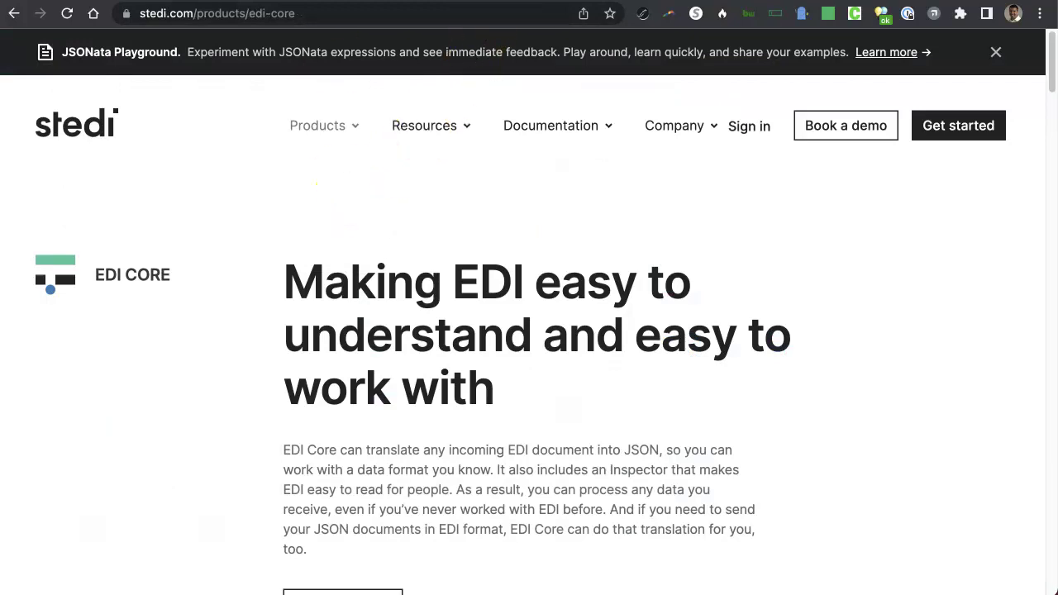
Open Resources > EDI Inspector on stedi.com to see the sample 850 Purchase Order
{"action": "key", "text": "ctrl+Tab"}
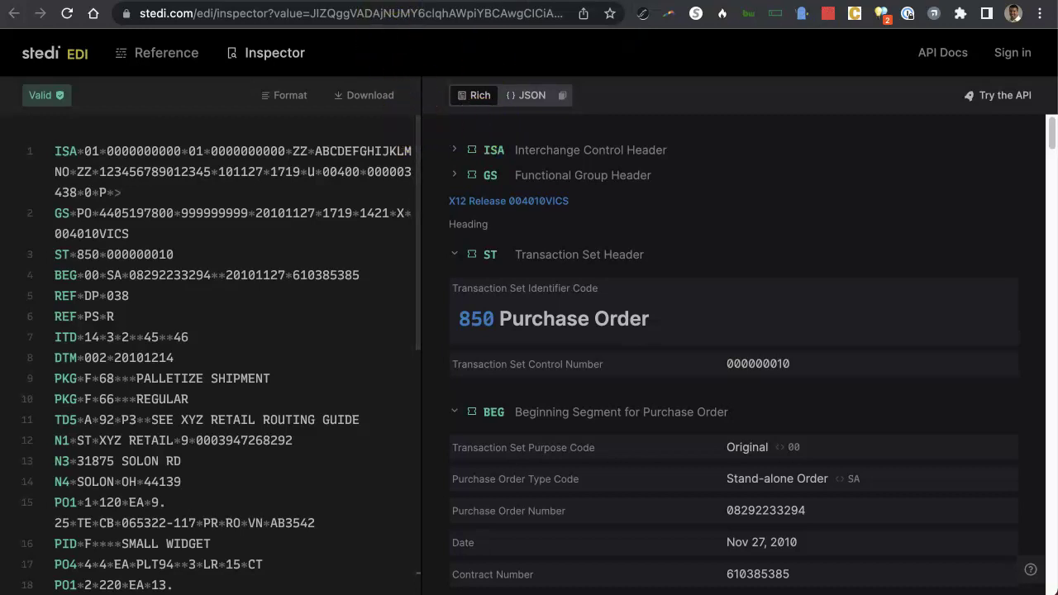
{"action": "key", "text": "ctrl+shift+Tab"}
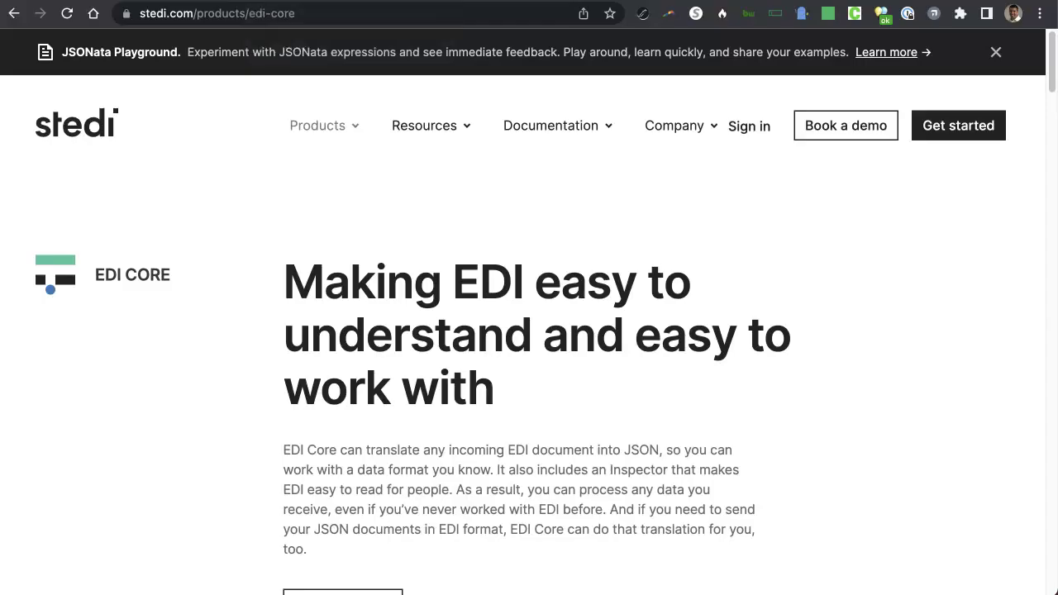
{"action": "left_click", "coordinate": [417, 125]}
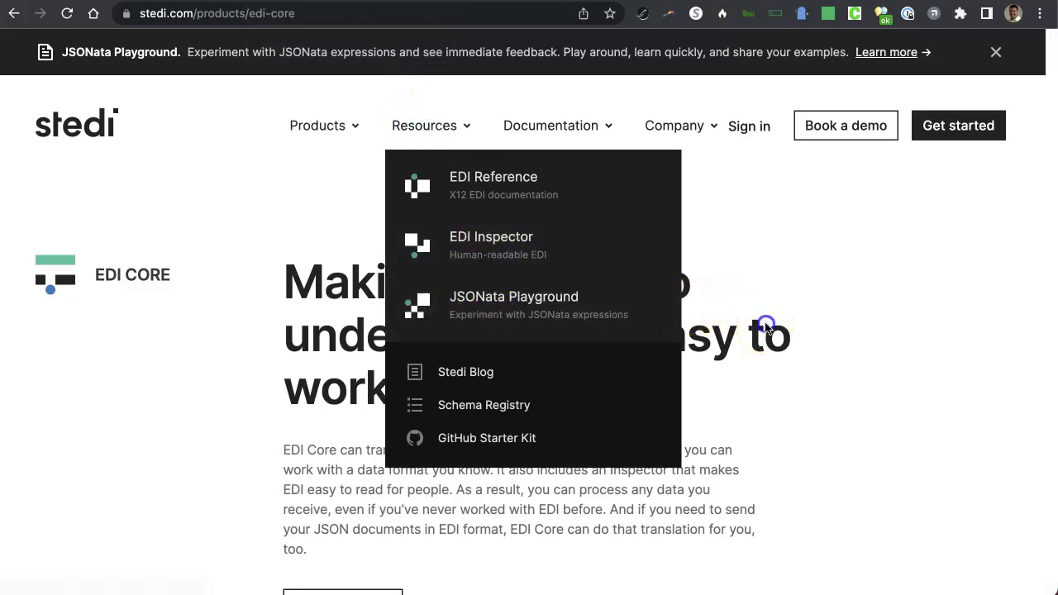
{"action": "scroll", "coordinate": [765, 322], "scroll_direction": "down", "scroll_amount": 5}
{"action": "scroll", "coordinate": [765, 329], "scroll_direction": "up", "scroll_amount": 5}
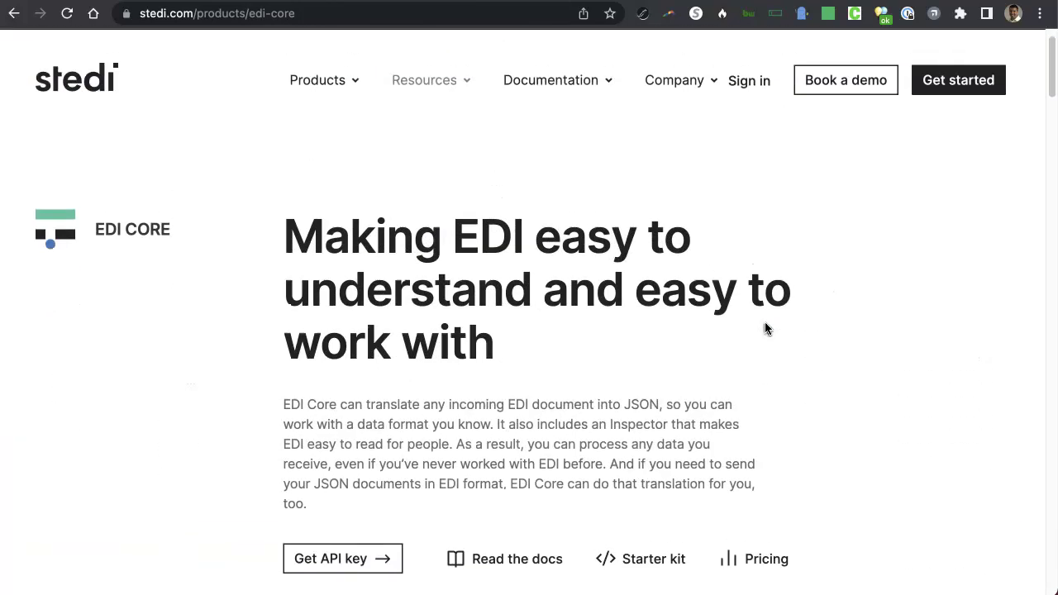
{"action": "left_click", "coordinate": [440, 77]}
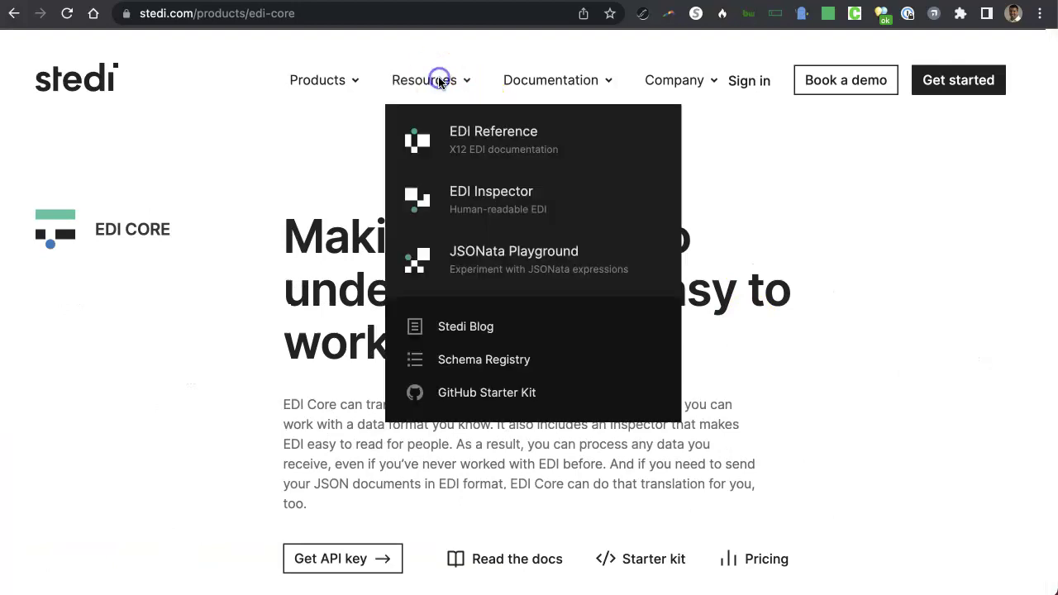
{"action": "left_click", "coordinate": [491, 196]}
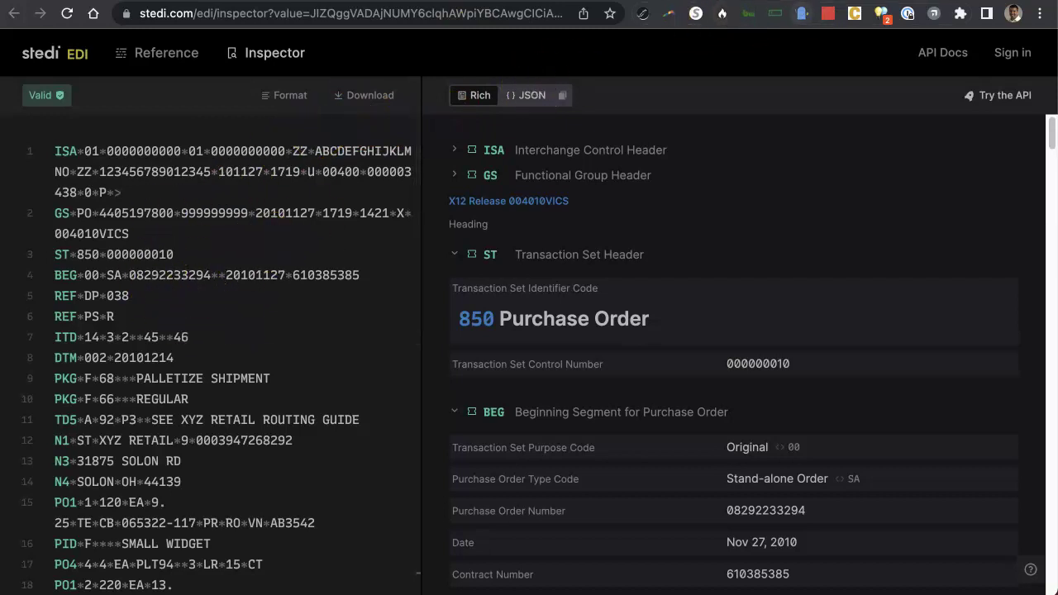
Compare the 1EDISource EDI 850 page against the EDI Inspector tab
{"action": "key", "text": "ctrl+shift+Tab"}
{"action": "scroll", "coordinate": [405, 182], "scroll_direction": "up", "scroll_amount": 10}
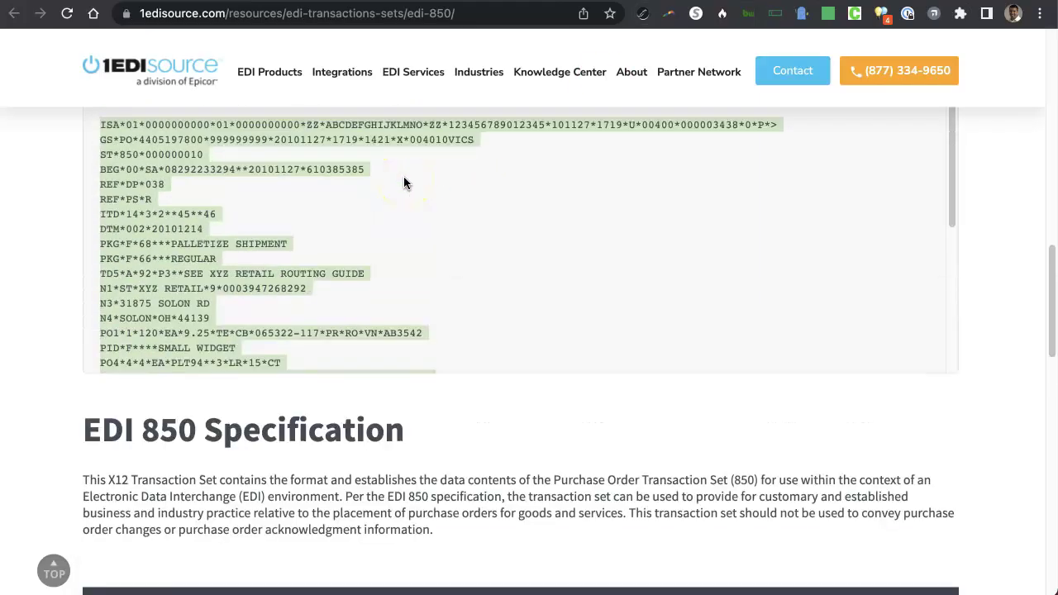
{"action": "scroll", "coordinate": [403, 182], "scroll_direction": "down", "scroll_amount": 3}
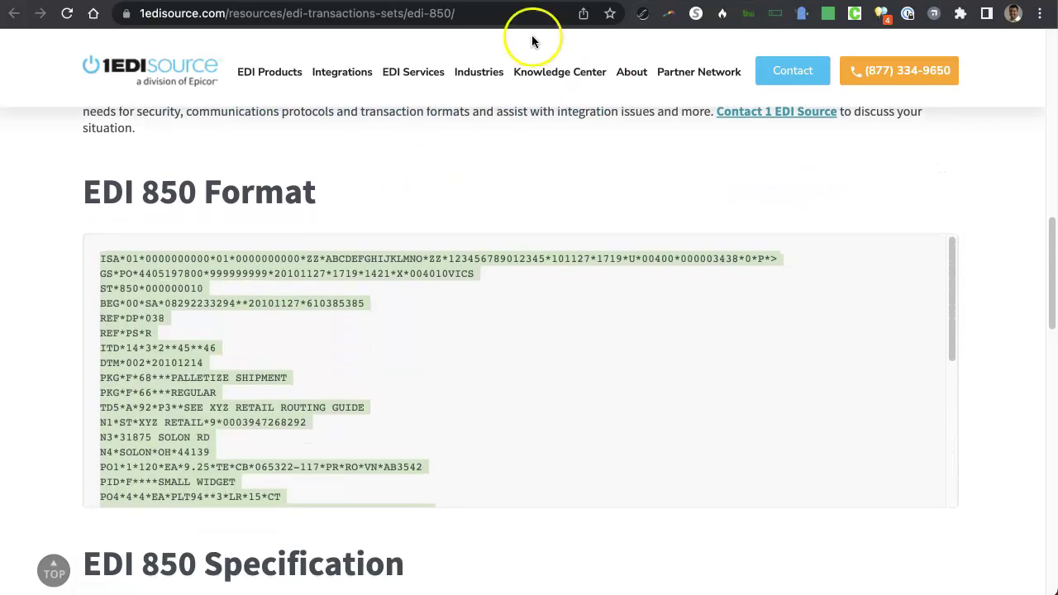
{"action": "key", "text": "ctrl+Tab"}
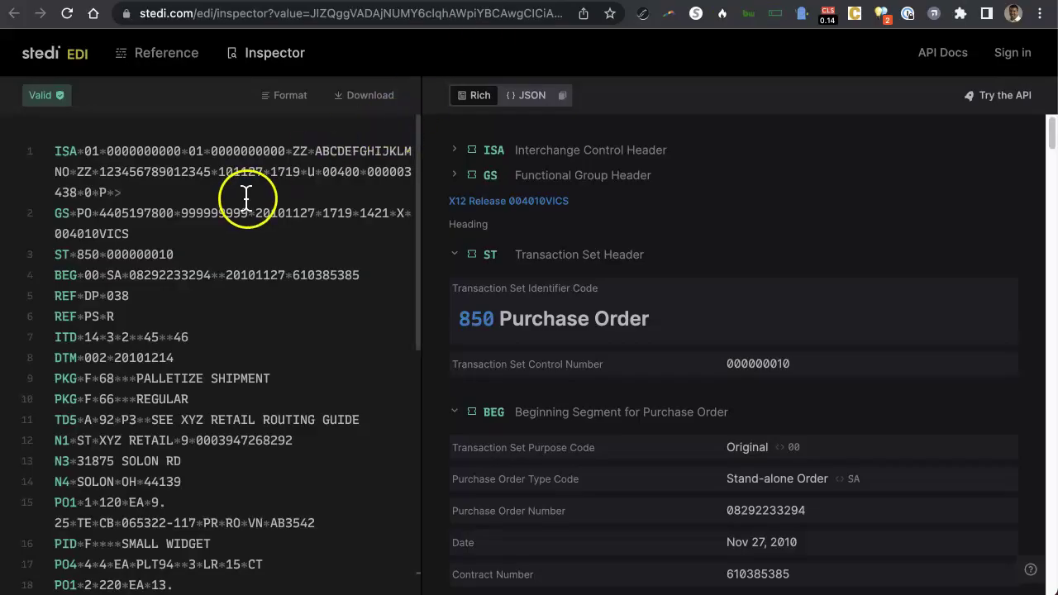
{"action": "key", "text": "ctrl+shift+Tab"}
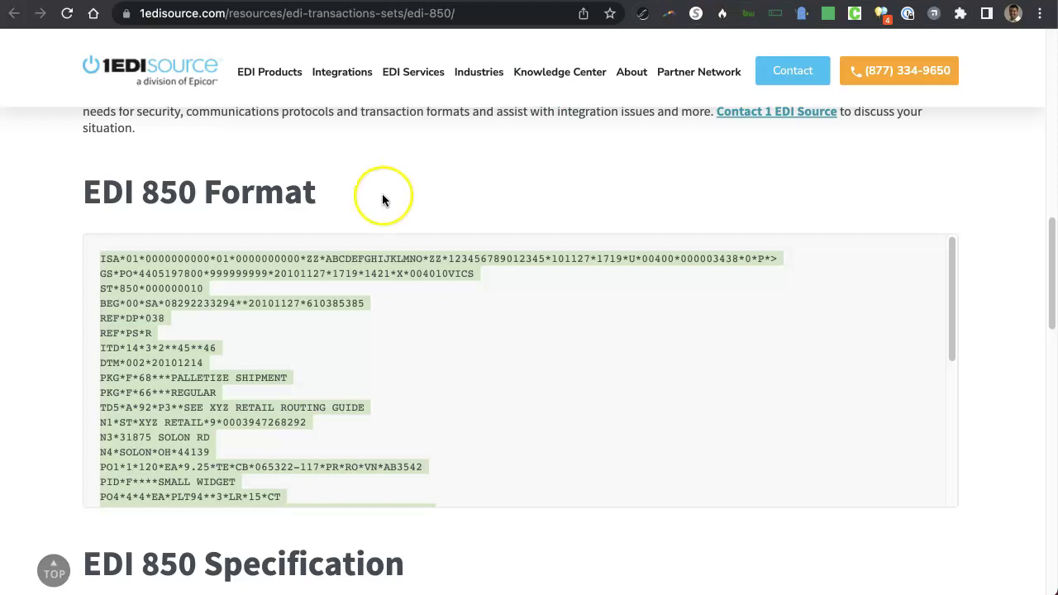
Select the sample EDI 850 document in the code block from the ISA line to IEA
{"action": "left_click", "coordinate": [328, 274]}
{"action": "key", "text": "ctrl+a"}
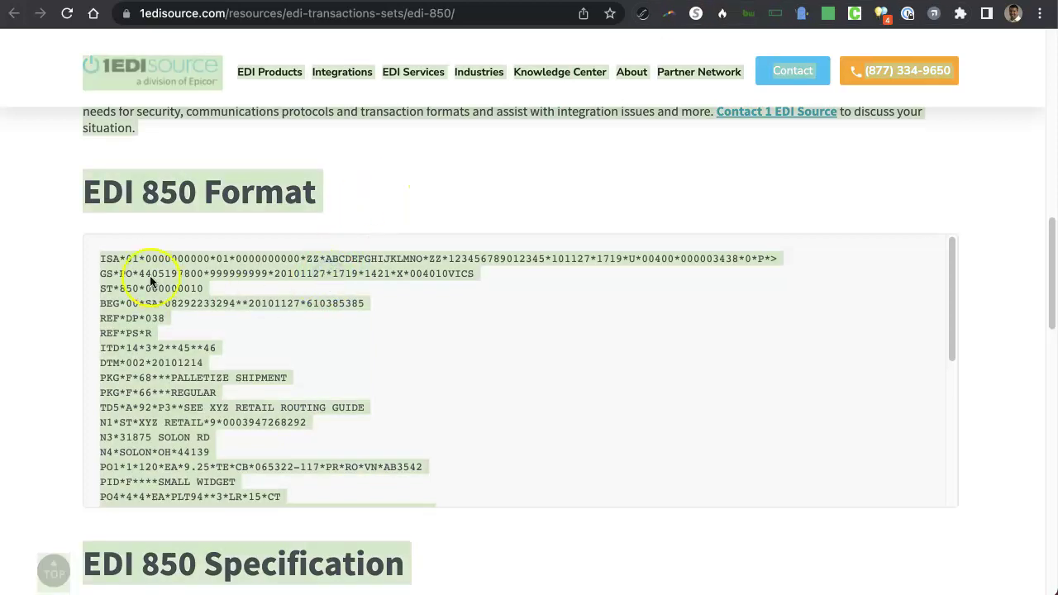
{"action": "triple_click", "coordinate": [108, 256]}
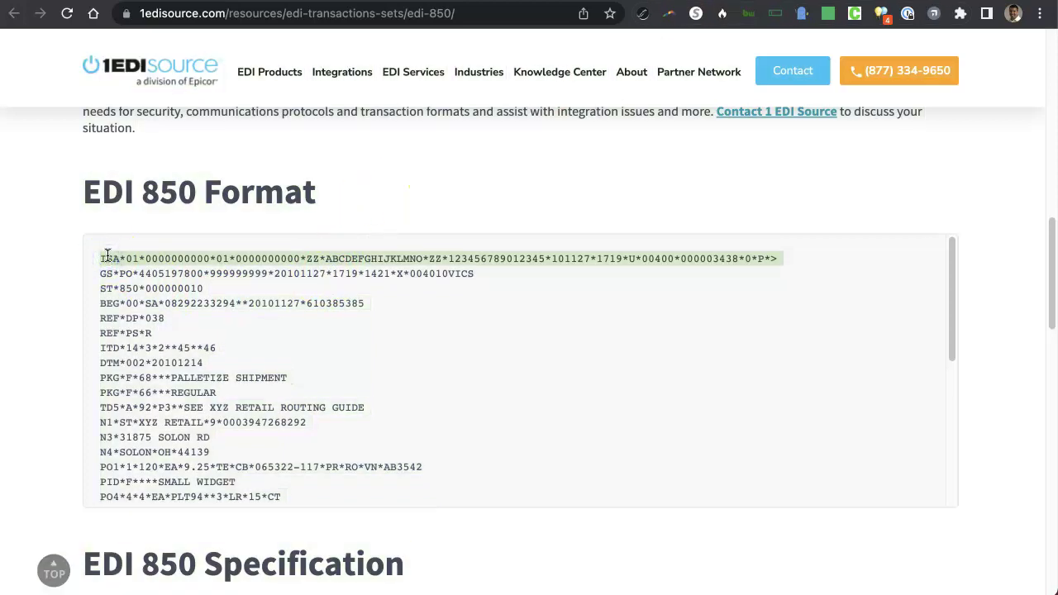
{"action": "left_click_drag", "start_coordinate": [107, 256], "coordinate": [107, 258]}
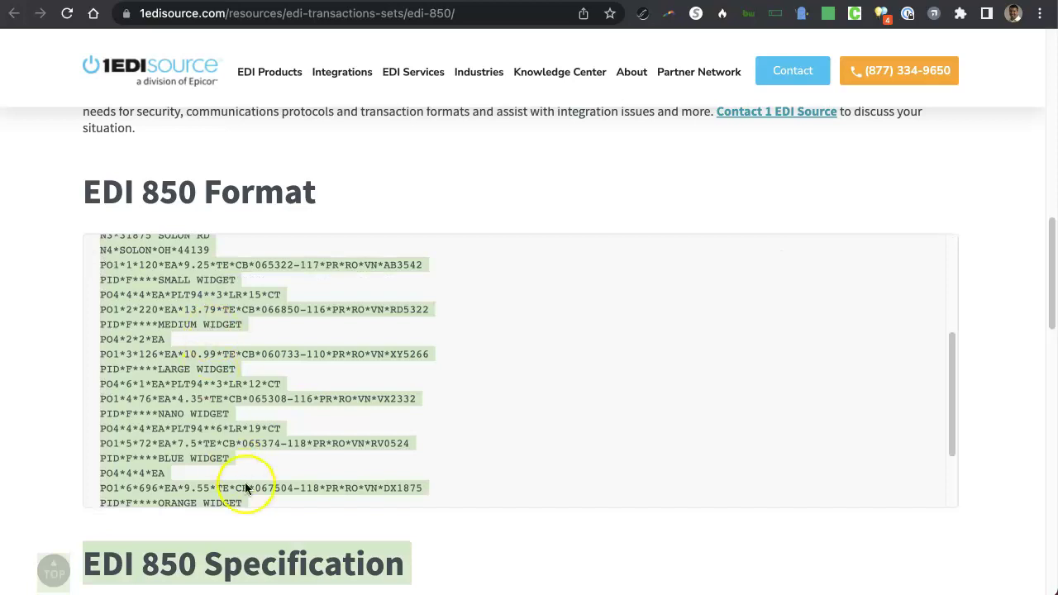
{"action": "left_click_drag", "start_coordinate": [251, 494], "coordinate": [251, 494]}
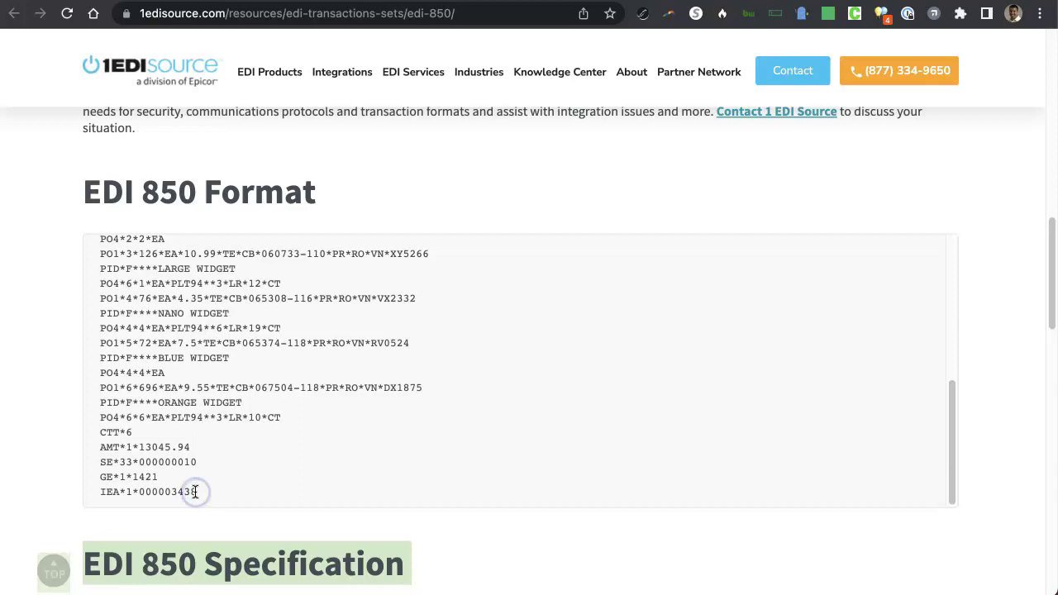
{"action": "left_click_drag", "start_coordinate": [196, 492], "coordinate": [142, 378]}
{"action": "scroll", "coordinate": [141, 373], "scroll_direction": "up", "scroll_amount": 10}
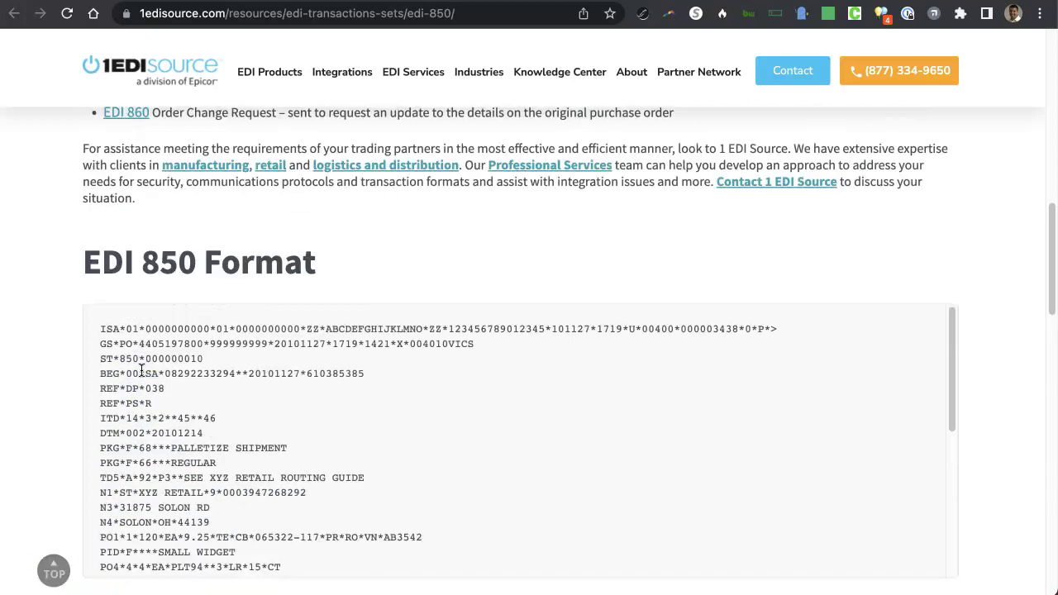
{"action": "scroll", "coordinate": [132, 348], "scroll_direction": "down", "scroll_amount": 5}
{"action": "left_click", "coordinate": [102, 390], "text": "shift"}
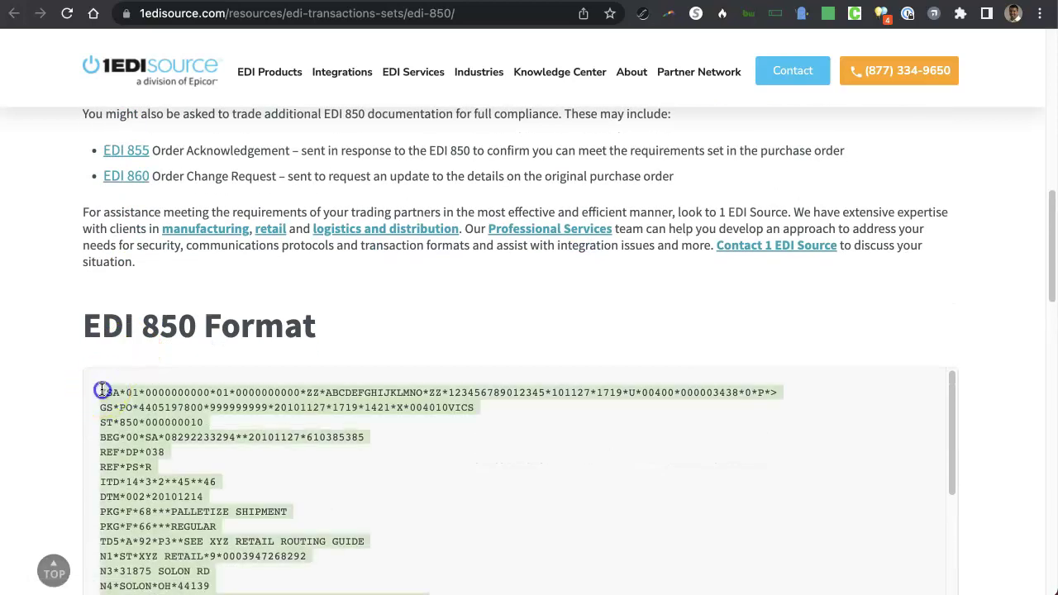
Replace the EDI Inspector's contents with the copied EDI 850 sample
{"action": "left_click", "coordinate": [449, 10]}
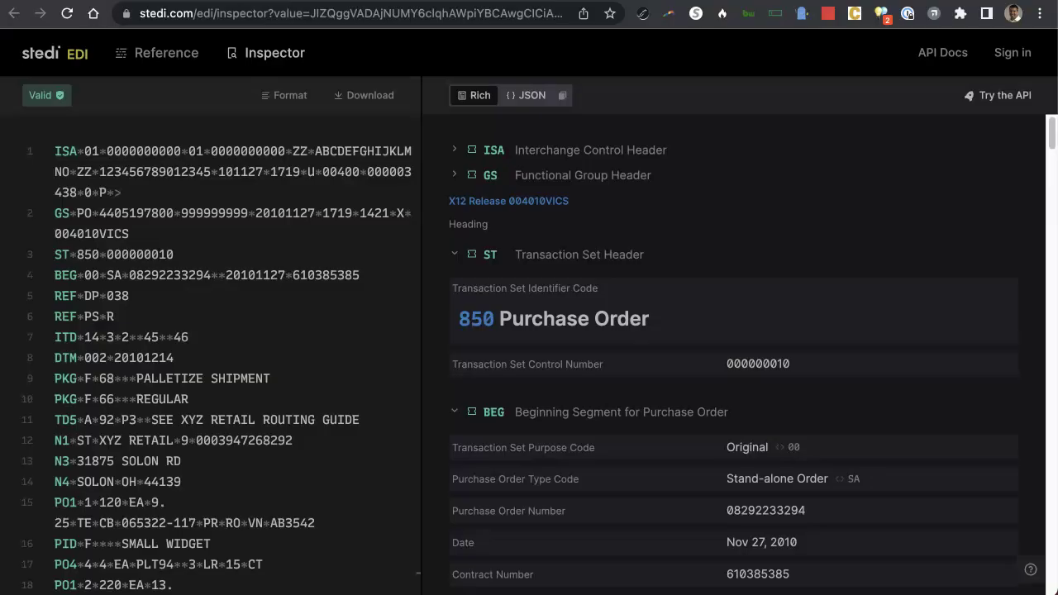
{"action": "left_click", "coordinate": [341, 180]}
{"action": "key", "text": "super+a"}
{"action": "key", "text": "BackSpace"}
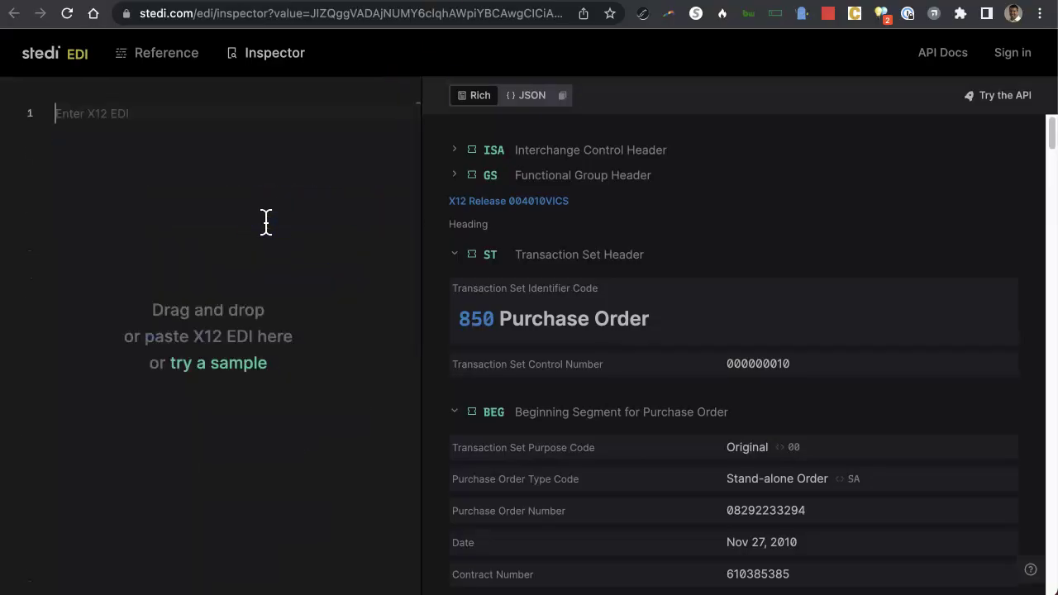
{"action": "left_click", "coordinate": [237, 331]}
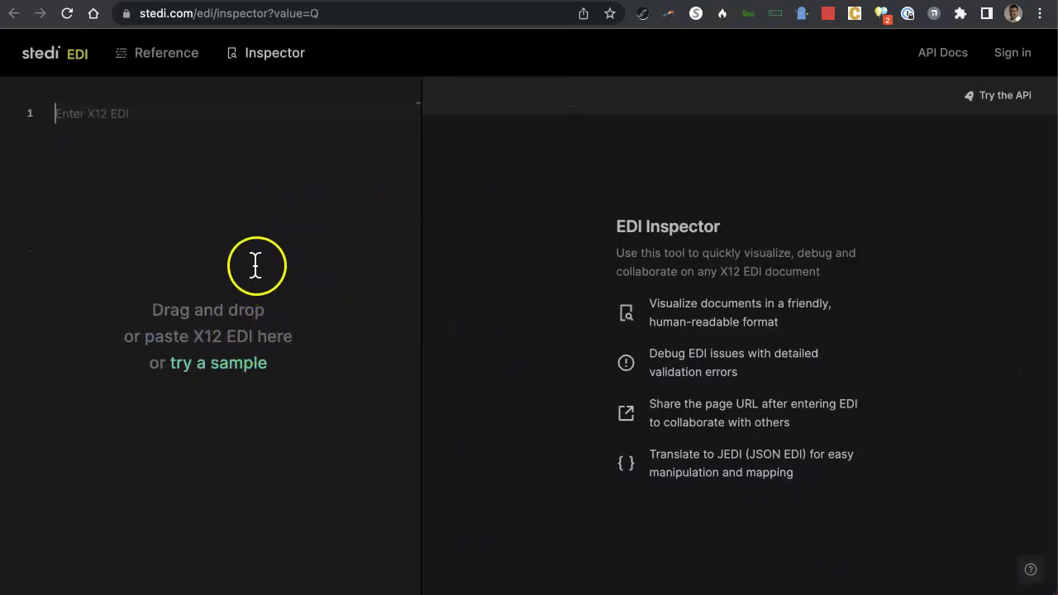
{"action": "key", "text": "super+v"}
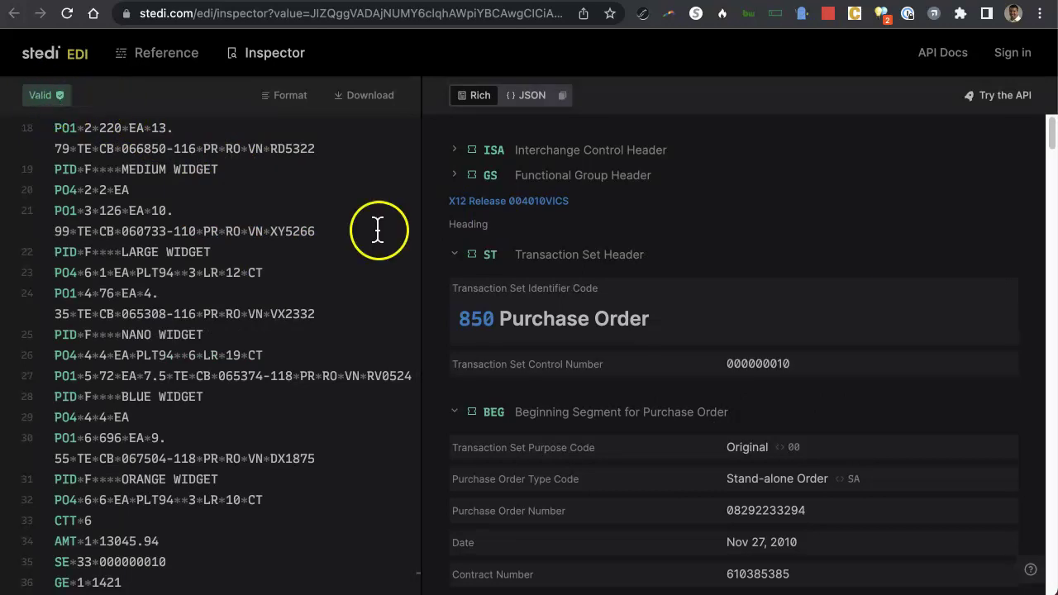
Review the parsed purchase order, including the PO number suffix and ITD terms of sale
{"action": "scroll", "coordinate": [672, 291], "scroll_direction": "down", "scroll_amount": 2}
{"action": "scroll", "coordinate": [673, 294], "scroll_direction": "down", "scroll_amount": 8}
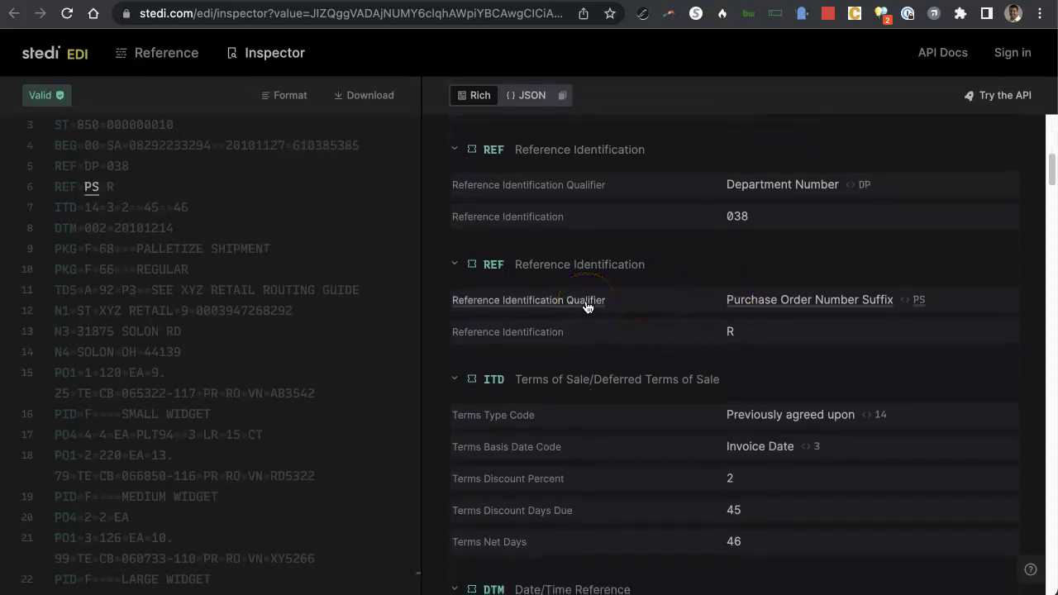
{"action": "left_click", "coordinate": [535, 334]}
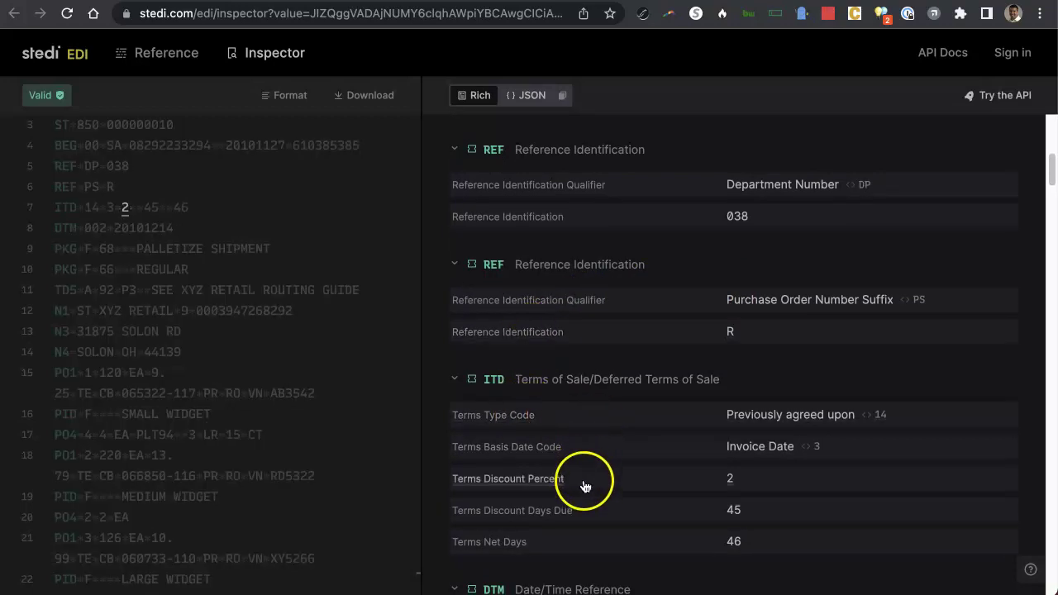
{"action": "left_click", "coordinate": [74, 207]}
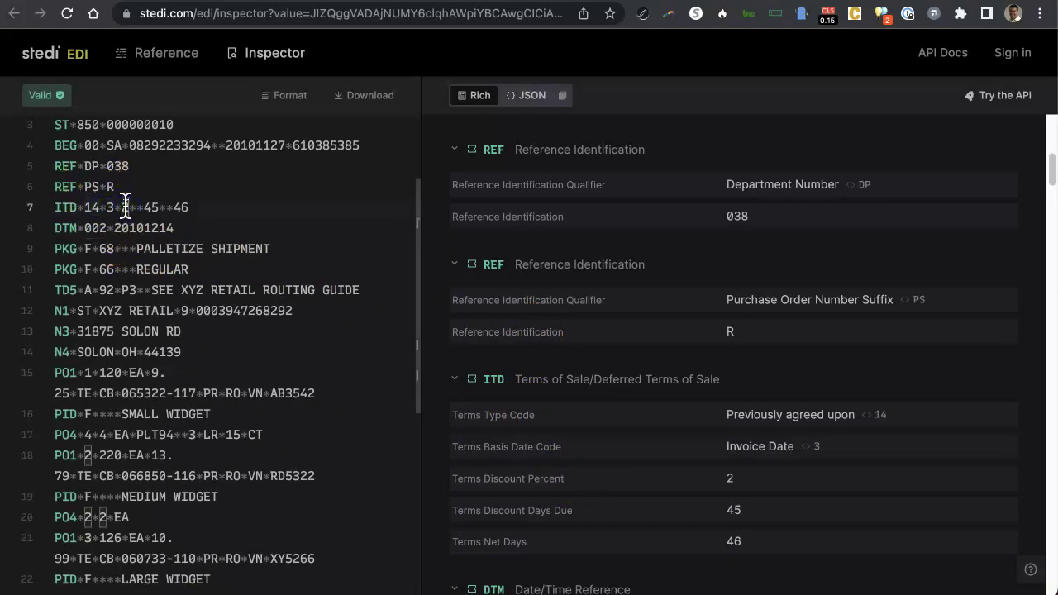
{"action": "scroll", "coordinate": [682, 265], "scroll_direction": "down", "scroll_amount": 10}
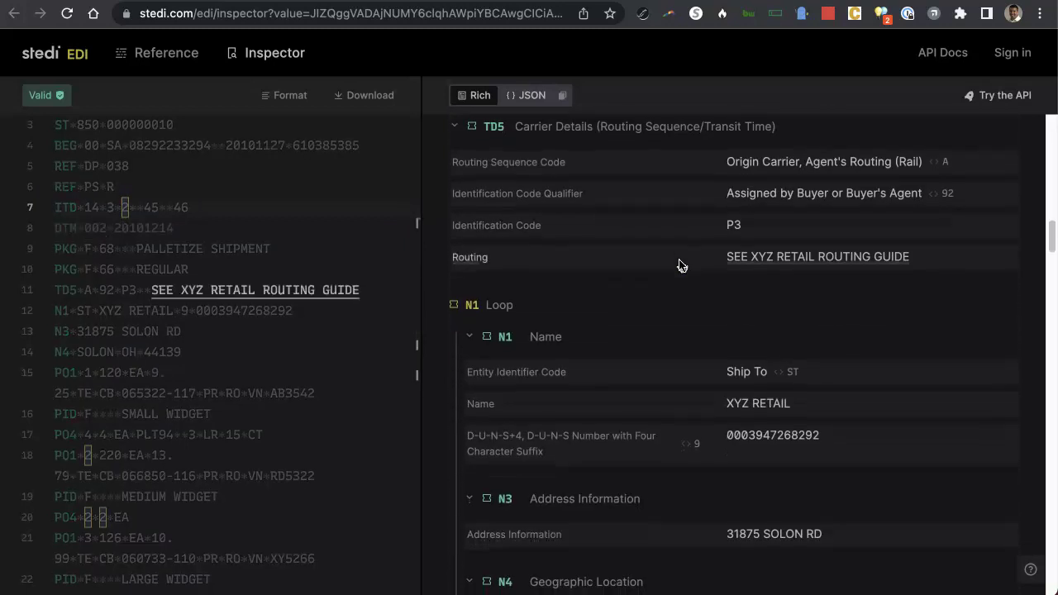
{"action": "scroll", "coordinate": [681, 265], "scroll_direction": "down", "scroll_amount": 3}
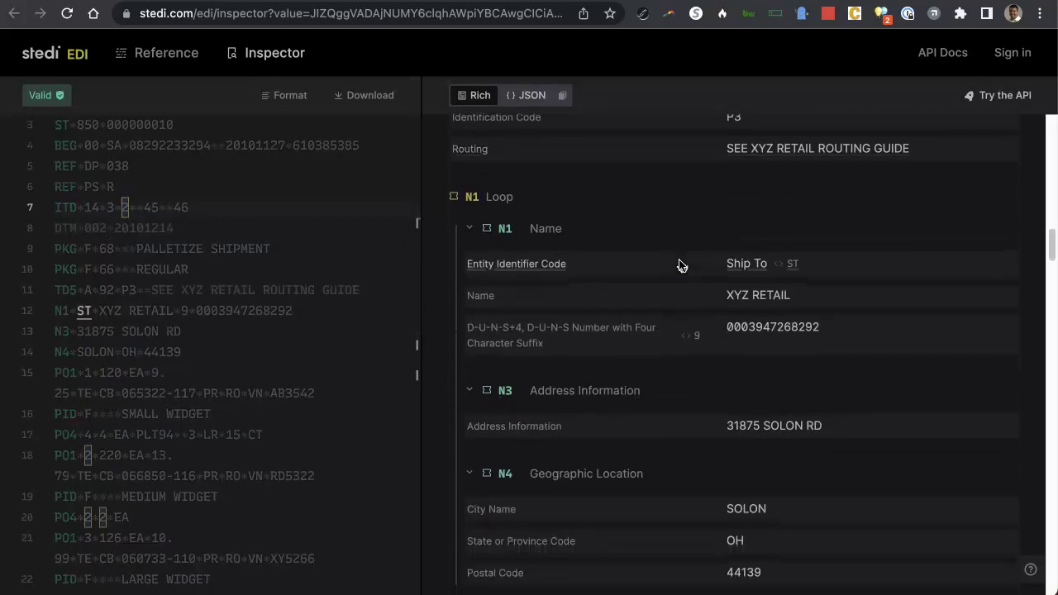
{"action": "scroll", "coordinate": [681, 264], "scroll_direction": "down", "scroll_amount": 10}
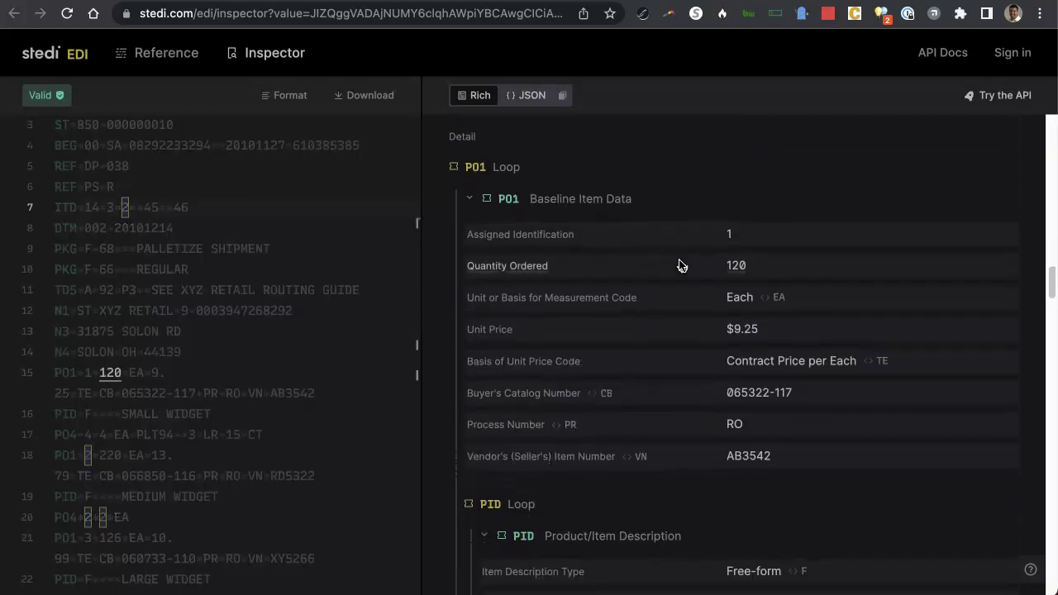
{"action": "scroll", "coordinate": [682, 265], "scroll_direction": "down", "scroll_amount": 7}
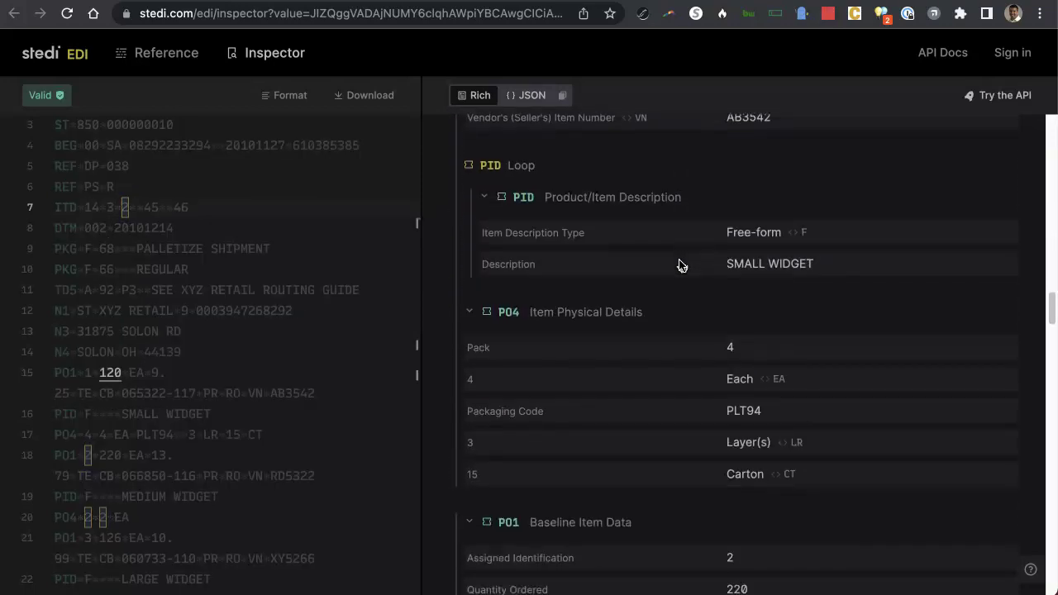
{"action": "scroll", "coordinate": [681, 265], "scroll_direction": "up", "scroll_amount": 18}
{"action": "scroll", "coordinate": [682, 264], "scroll_direction": "up", "scroll_amount": 15}
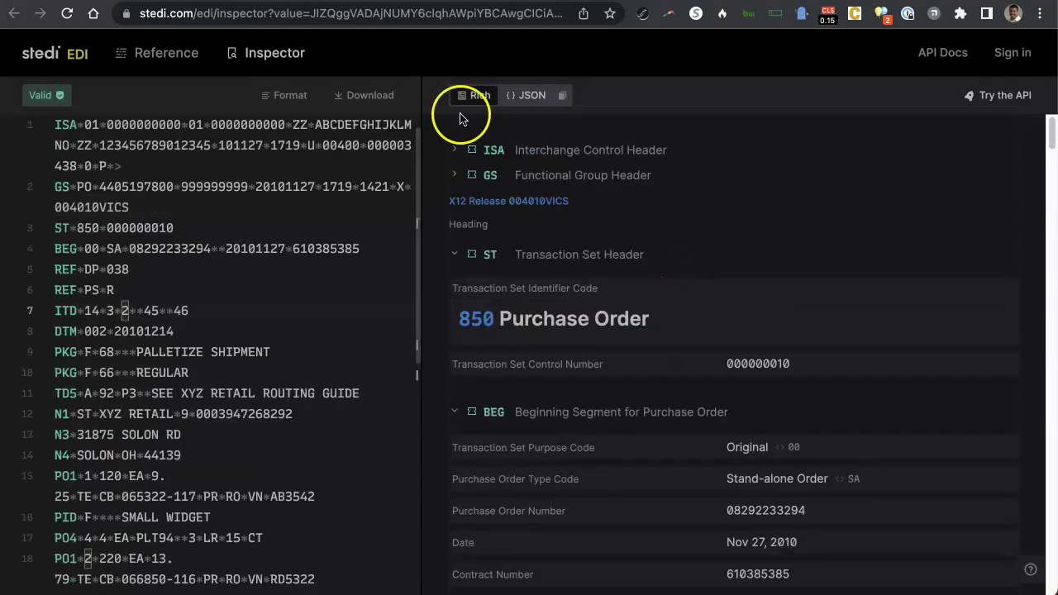
{"action": "scroll", "coordinate": [317, 271], "scroll_direction": "up", "scroll_amount": 1}
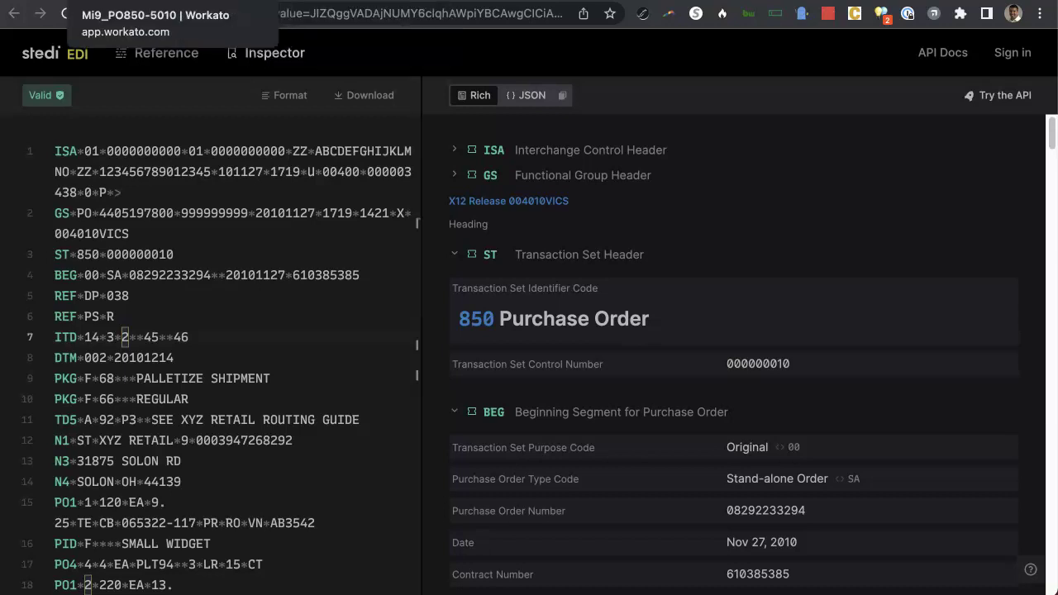
Return to the Workato recipe and open the HTTP request settings of step 12, the HTTP parse step
{"action": "left_click", "coordinate": [166, 2]}
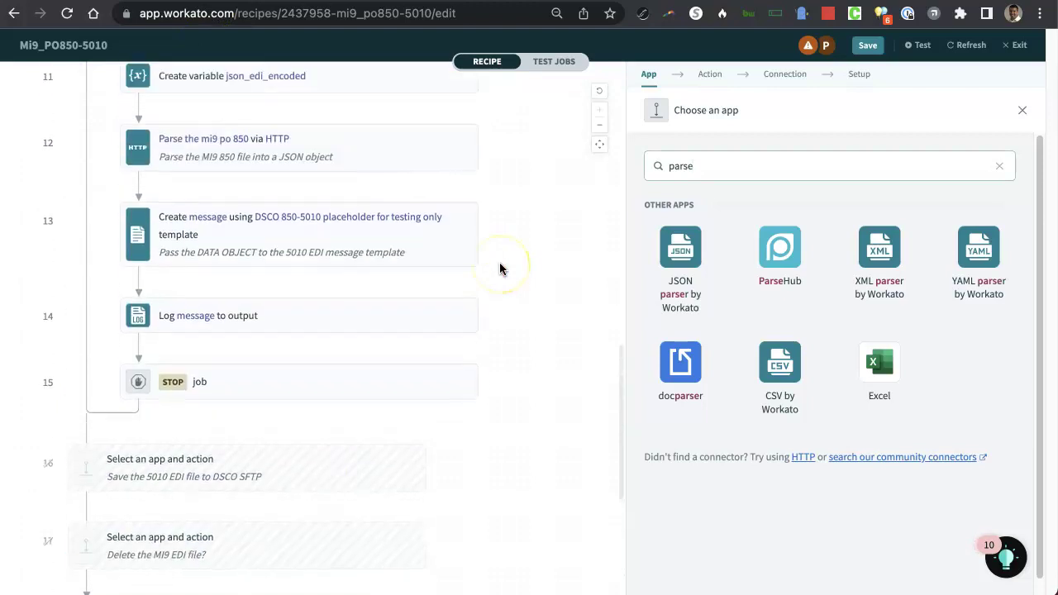
{"action": "scroll", "coordinate": [500, 268], "scroll_direction": "up", "scroll_amount": 1}
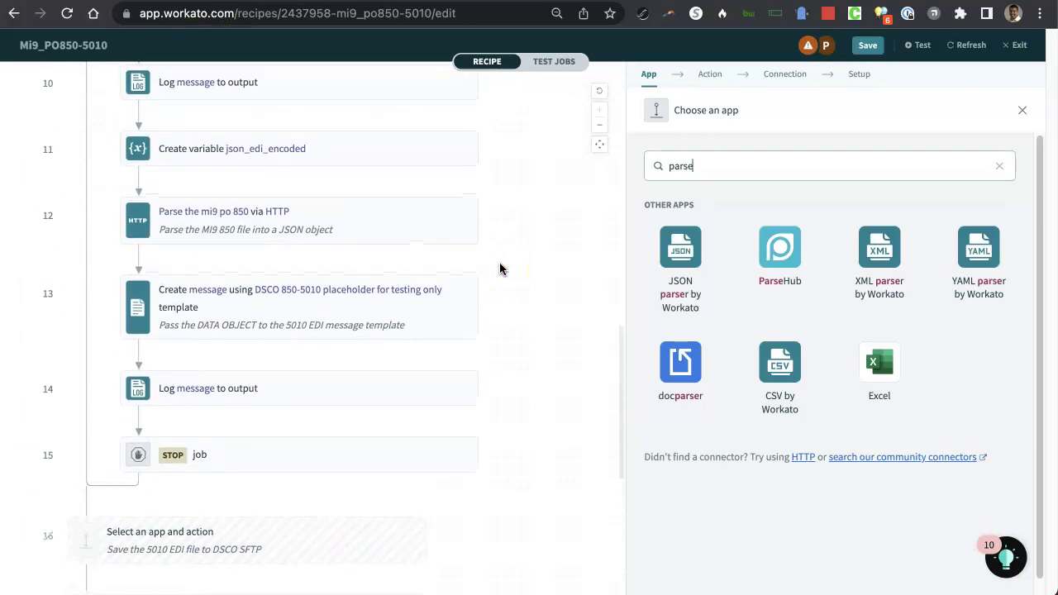
{"action": "left_click", "coordinate": [379, 239]}
{"action": "left_click", "coordinate": [384, 236]}
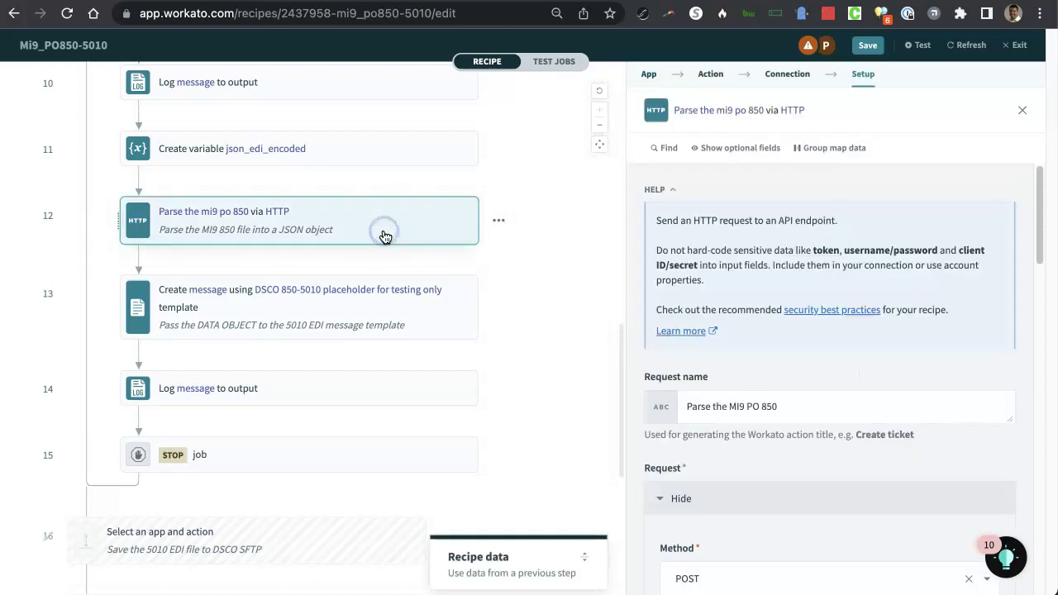
Scroll step 12's setup past the Response schema down to the HTTP response headers section
{"action": "scroll", "coordinate": [720, 285], "scroll_direction": "down", "scroll_amount": 2}
{"action": "scroll", "coordinate": [716, 288], "scroll_direction": "down", "scroll_amount": 5}
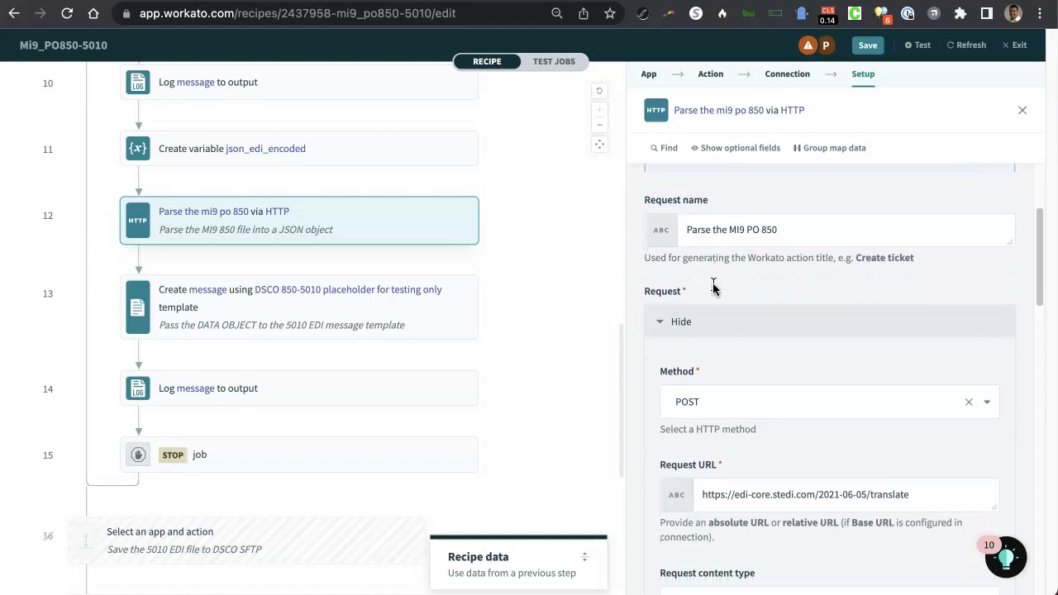
{"action": "scroll", "coordinate": [718, 288], "scroll_direction": "down", "scroll_amount": 3}
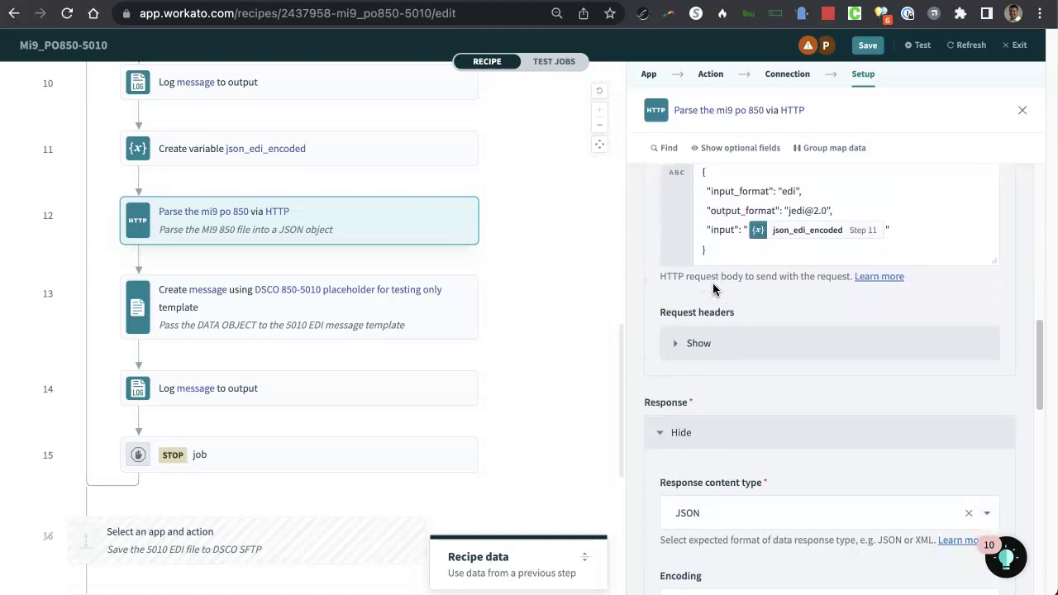
{"action": "left_click", "coordinate": [719, 287]}
{"action": "scroll", "coordinate": [711, 285], "scroll_direction": "up", "scroll_amount": 2}
{"action": "scroll", "coordinate": [735, 329], "scroll_direction": "down", "scroll_amount": 5}
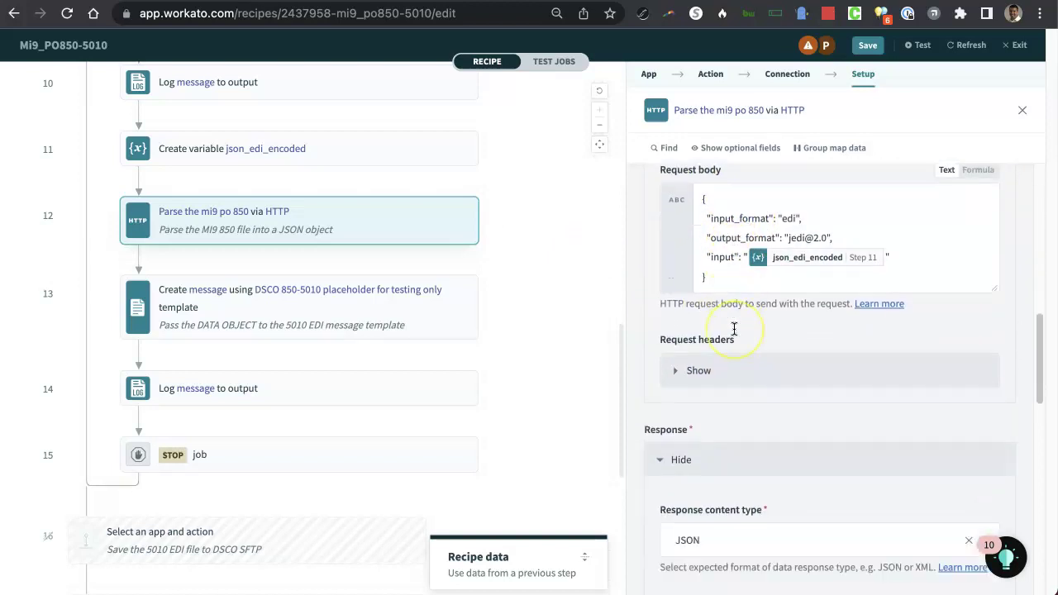
{"action": "scroll", "coordinate": [734, 329], "scroll_direction": "down", "scroll_amount": 4}
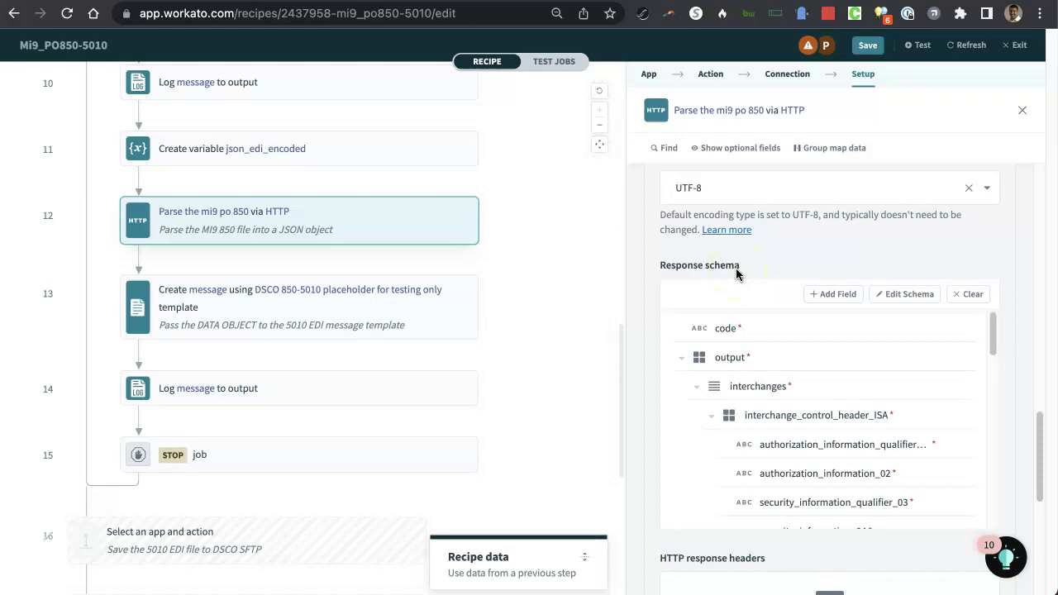
{"action": "left_click", "coordinate": [453, 231]}
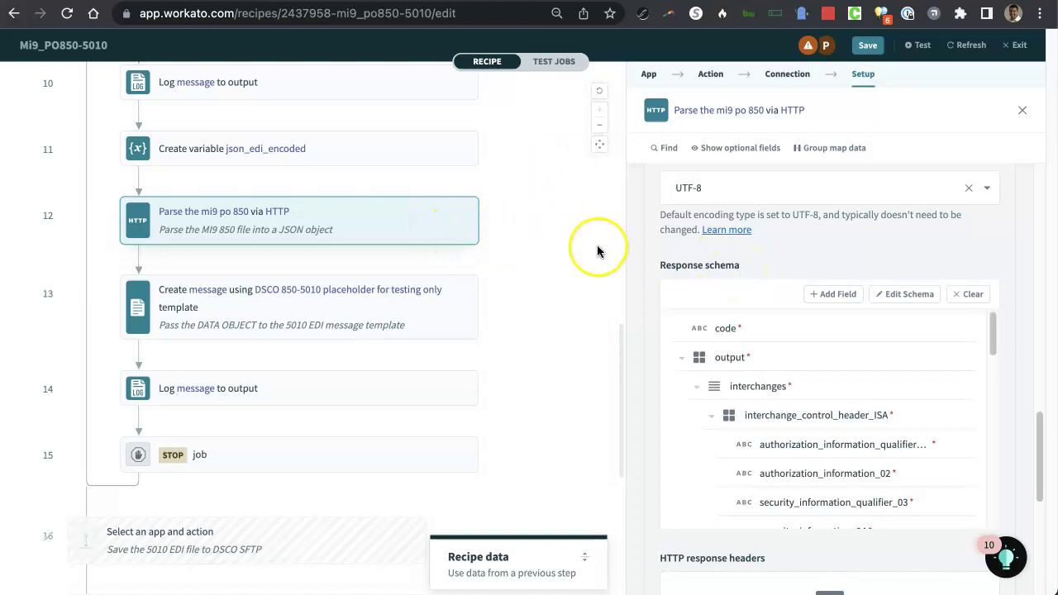
{"action": "scroll", "coordinate": [598, 252], "scroll_direction": "down", "scroll_amount": 2}
{"action": "left_click", "coordinate": [577, 204]}
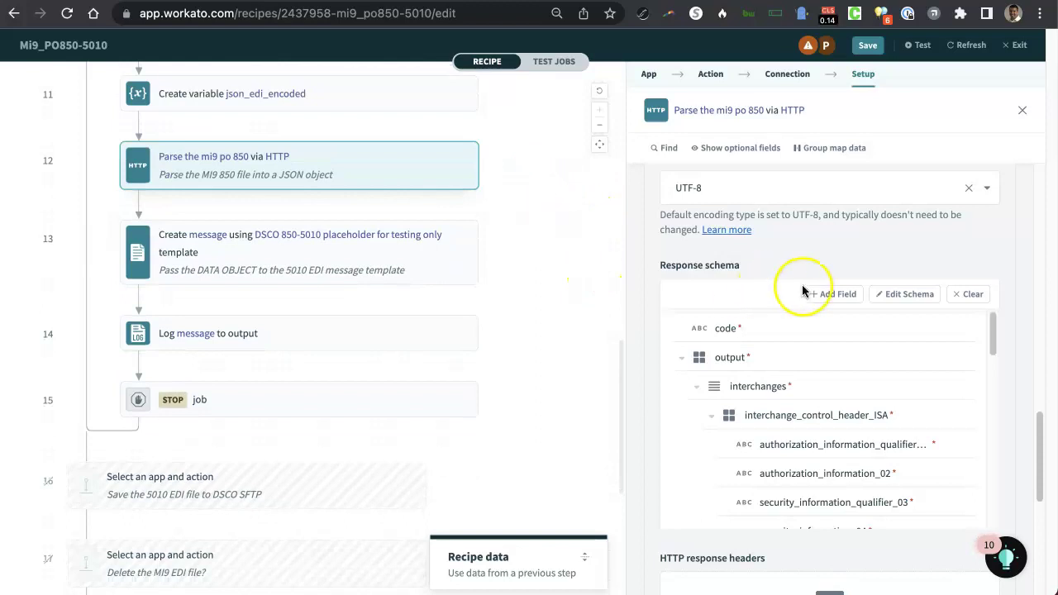
{"action": "scroll", "coordinate": [837, 255], "scroll_direction": "down", "scroll_amount": 5}
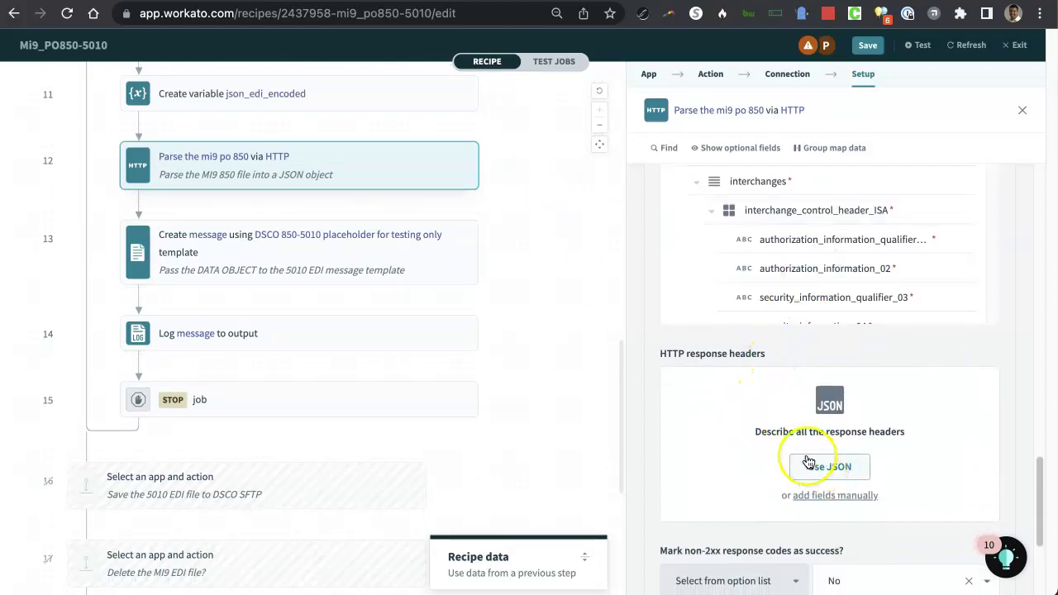
{"action": "scroll", "coordinate": [780, 424], "scroll_direction": "up", "scroll_amount": 4}
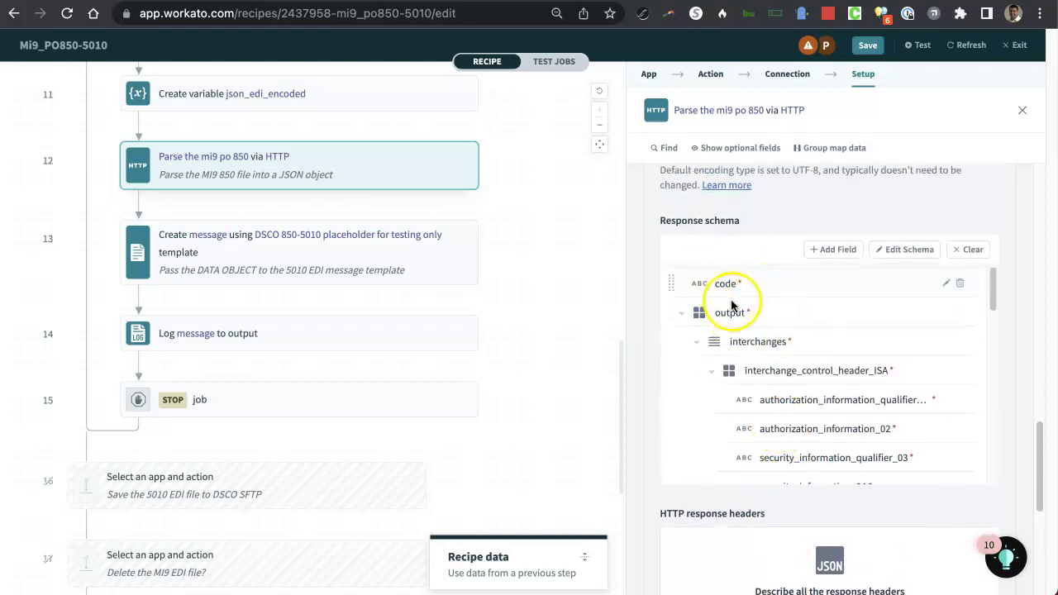
{"action": "scroll", "coordinate": [771, 384], "scroll_direction": "down", "scroll_amount": 5}
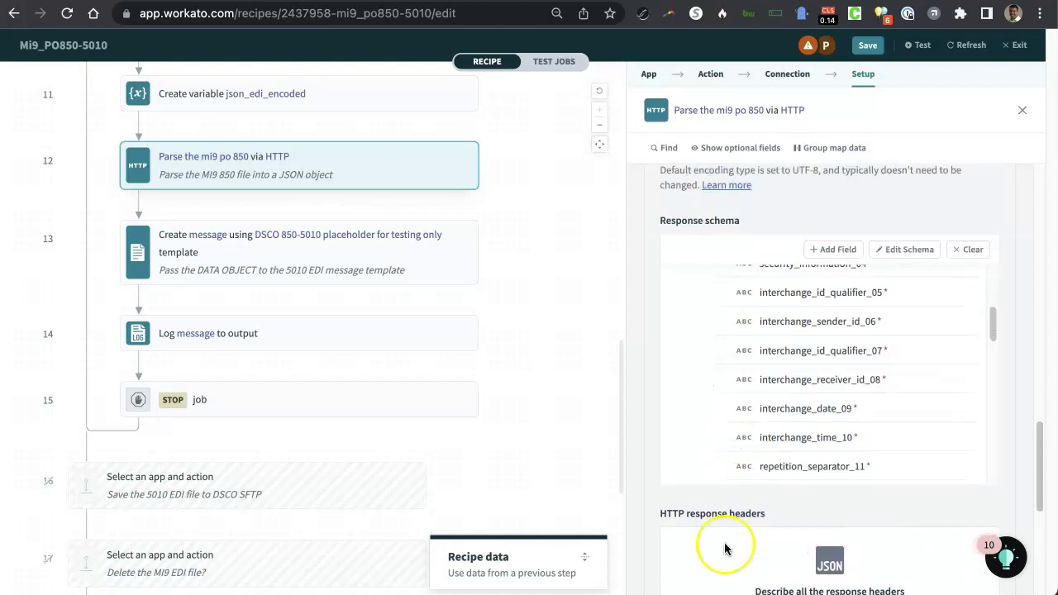
{"action": "scroll", "coordinate": [724, 542], "scroll_direction": "down", "scroll_amount": 5}
Start generating response header fields from JSON, then discard the empty generator, choosing Stay once and then Leave
{"action": "left_click", "coordinate": [829, 416]}
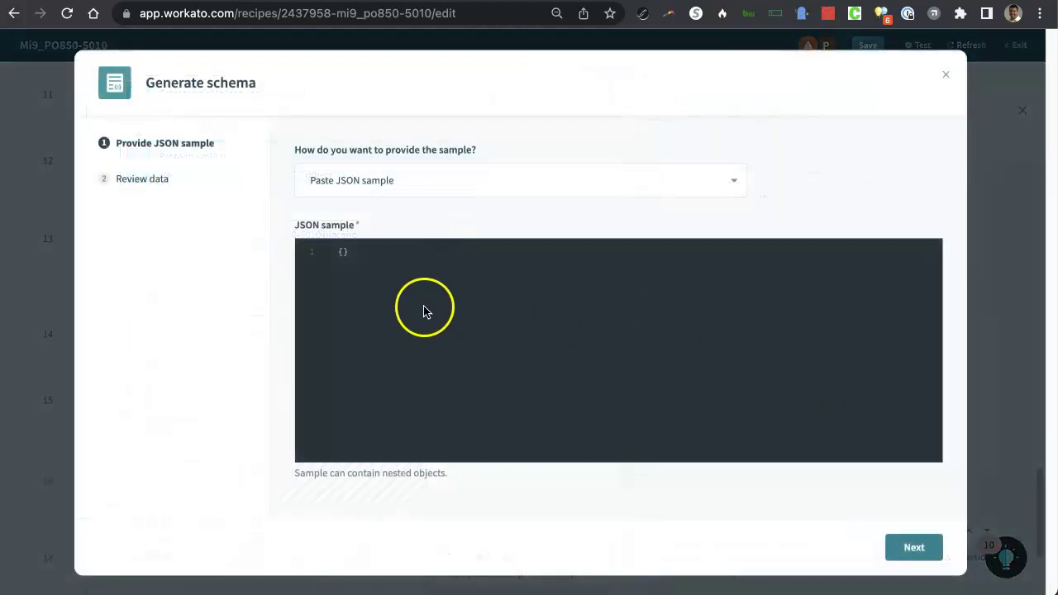
{"action": "left_click", "coordinate": [947, 78]}
{"action": "left_click", "coordinate": [836, 152]}
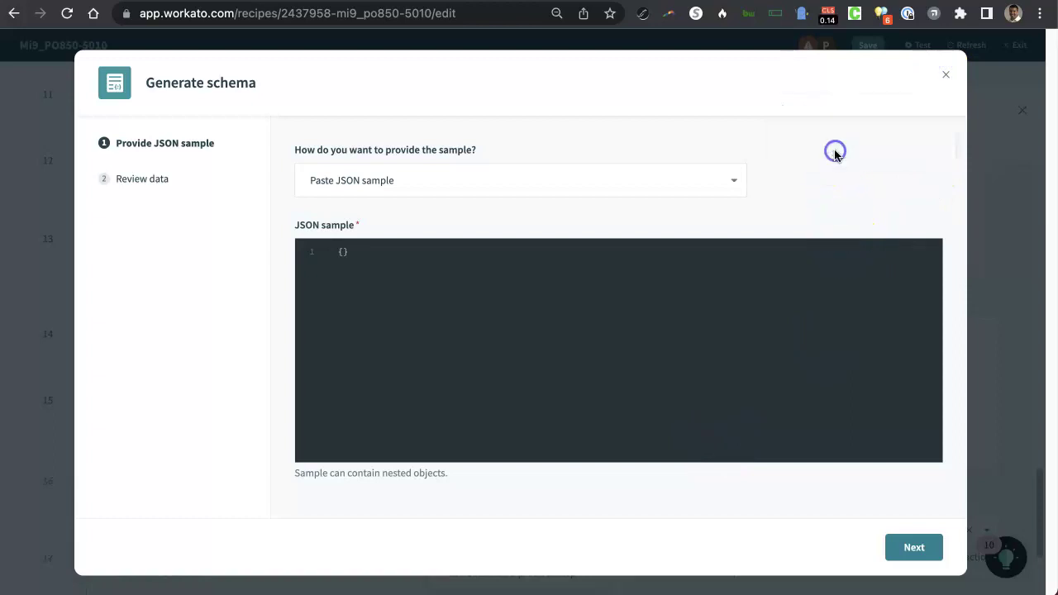
{"action": "left_click", "coordinate": [946, 77]}
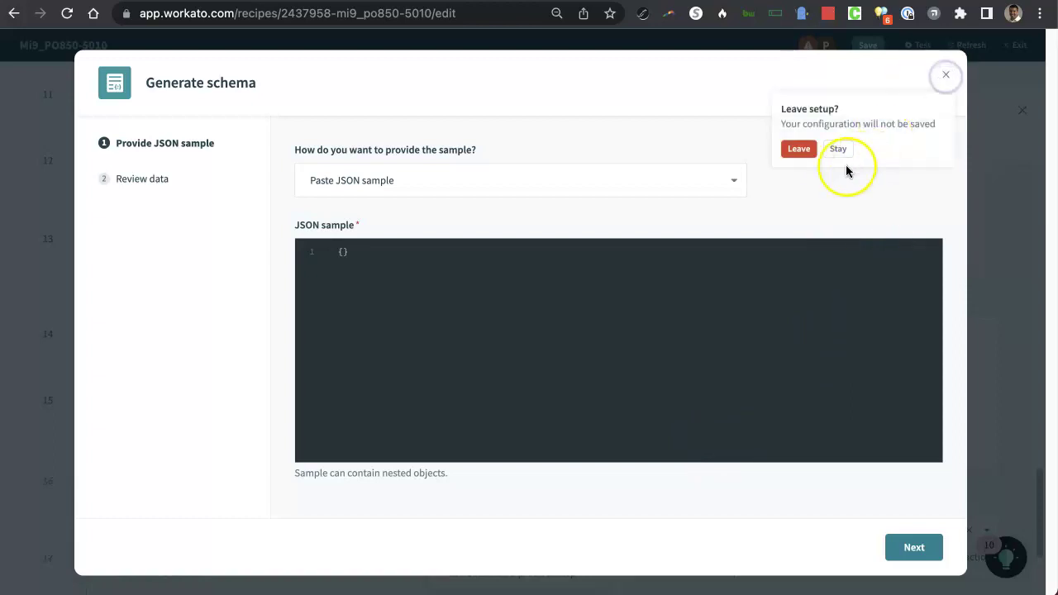
{"action": "left_click", "coordinate": [799, 152]}
Scroll step 12's Response schema fields down to the detail group's baseline_item_data_PO1 fields
{"action": "scroll", "coordinate": [792, 354], "scroll_direction": "up", "scroll_amount": 10}
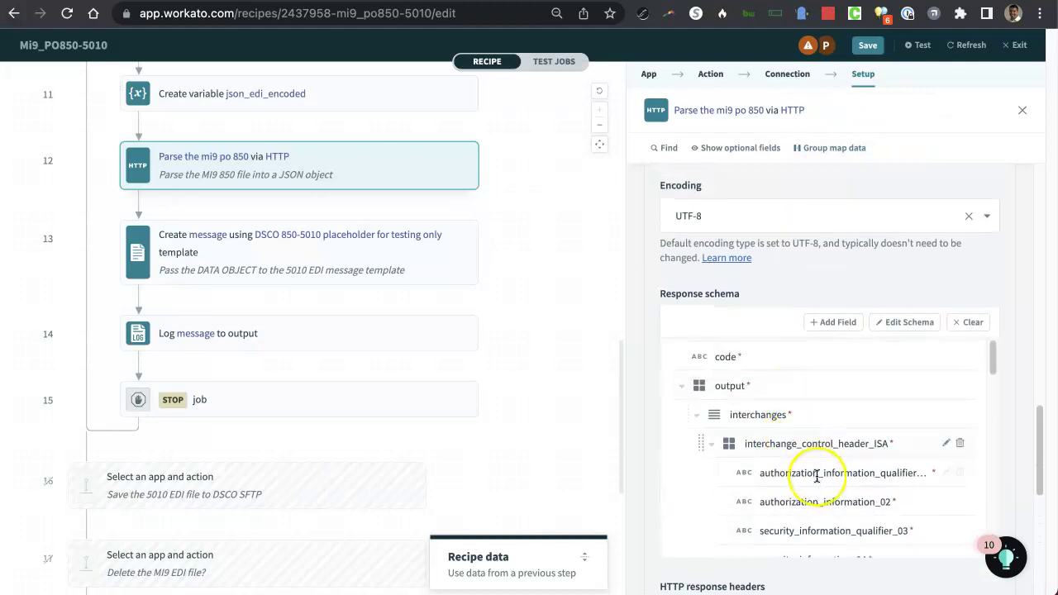
{"action": "scroll", "coordinate": [822, 486], "scroll_direction": "down", "scroll_amount": 5}
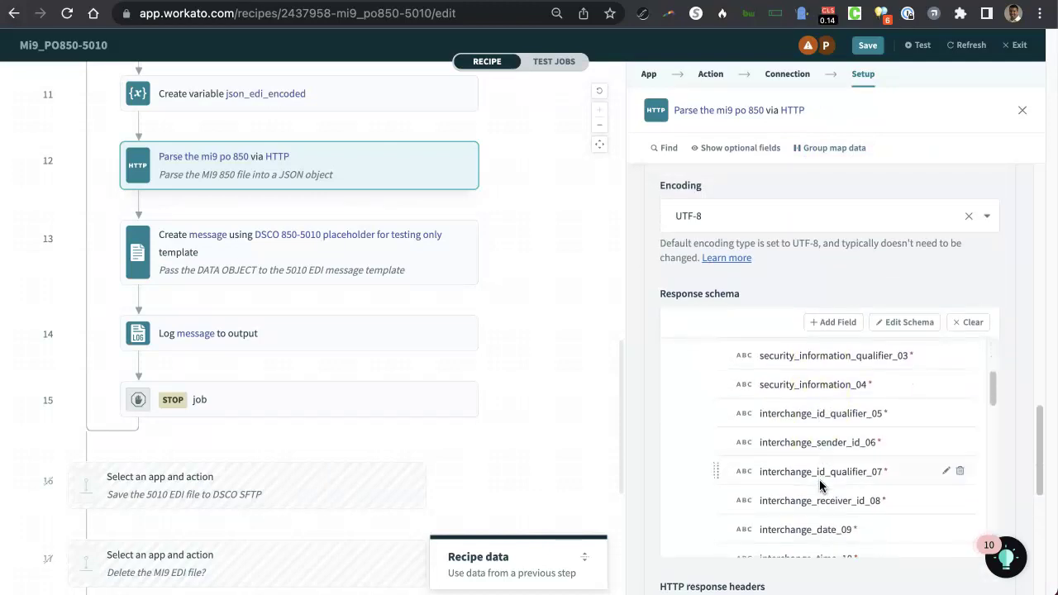
{"action": "scroll", "coordinate": [822, 487], "scroll_direction": "down", "scroll_amount": 8}
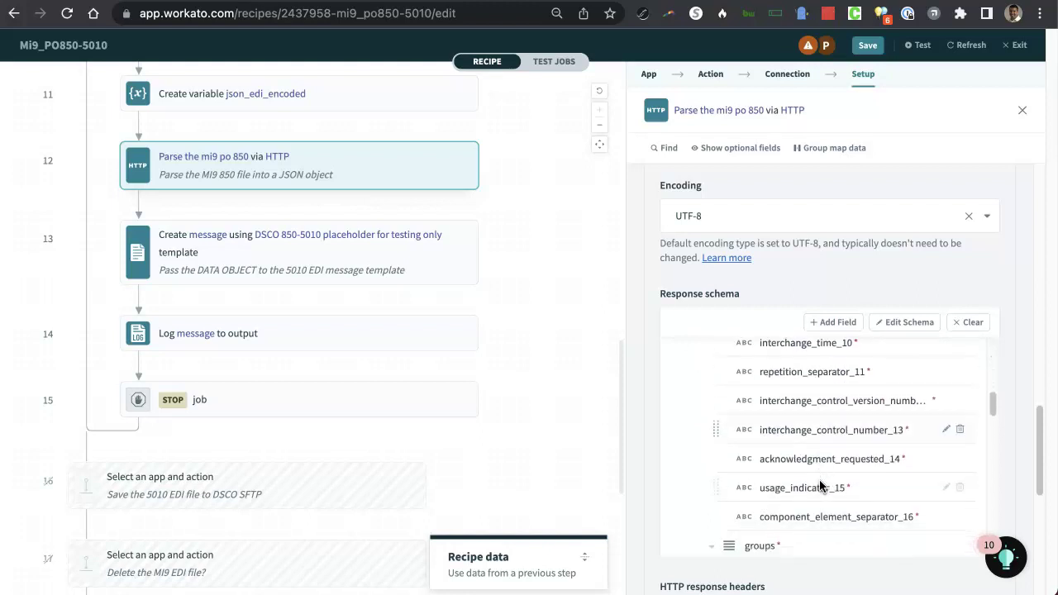
{"action": "scroll", "coordinate": [821, 486], "scroll_direction": "down", "scroll_amount": 8}
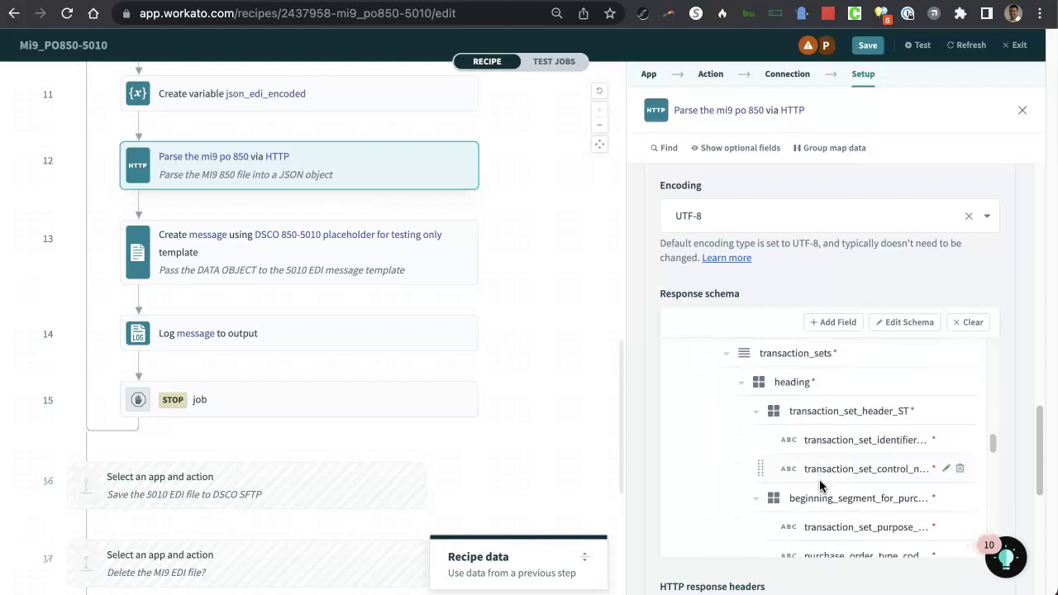
{"action": "left_click", "coordinate": [845, 414]}
{"action": "scroll", "coordinate": [851, 500], "scroll_direction": "down", "scroll_amount": 6}
{"action": "scroll", "coordinate": [852, 501], "scroll_direction": "down", "scroll_amount": 10}
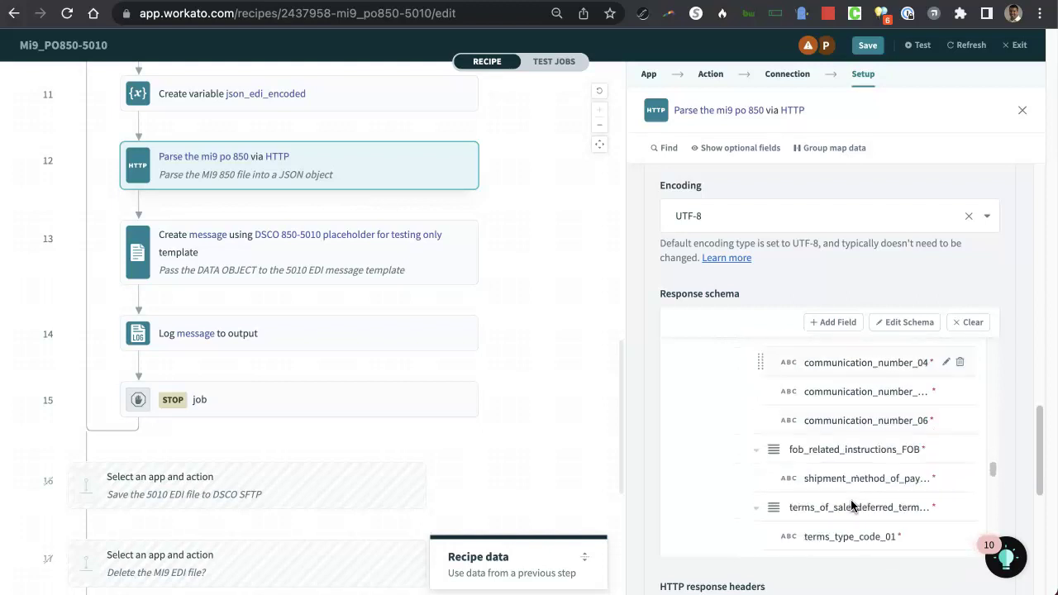
{"action": "left_click", "coordinate": [496, 386]}
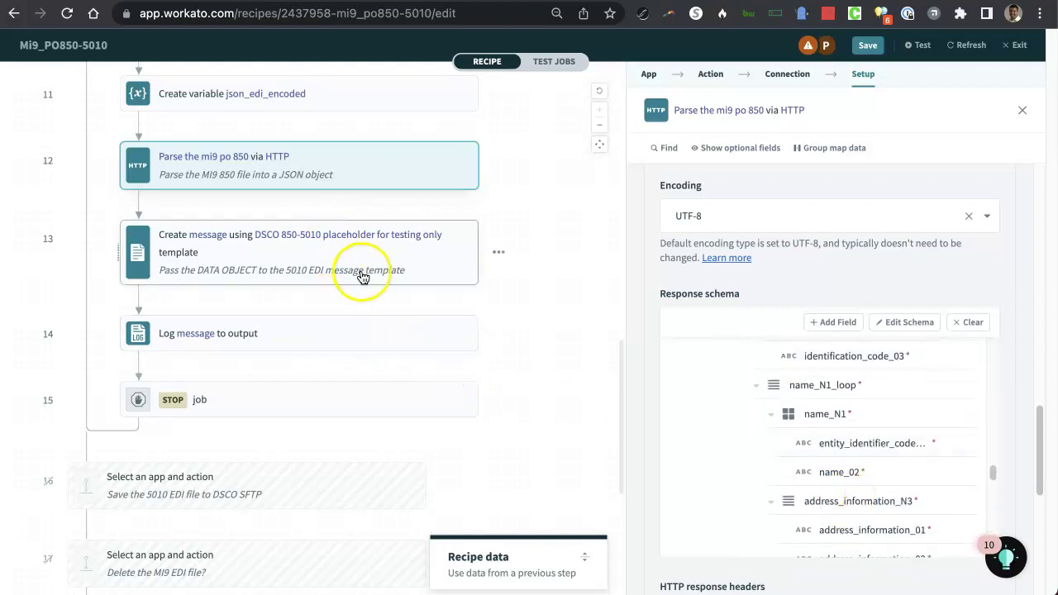
{"action": "mouse_move", "coordinate": [365, 306]}
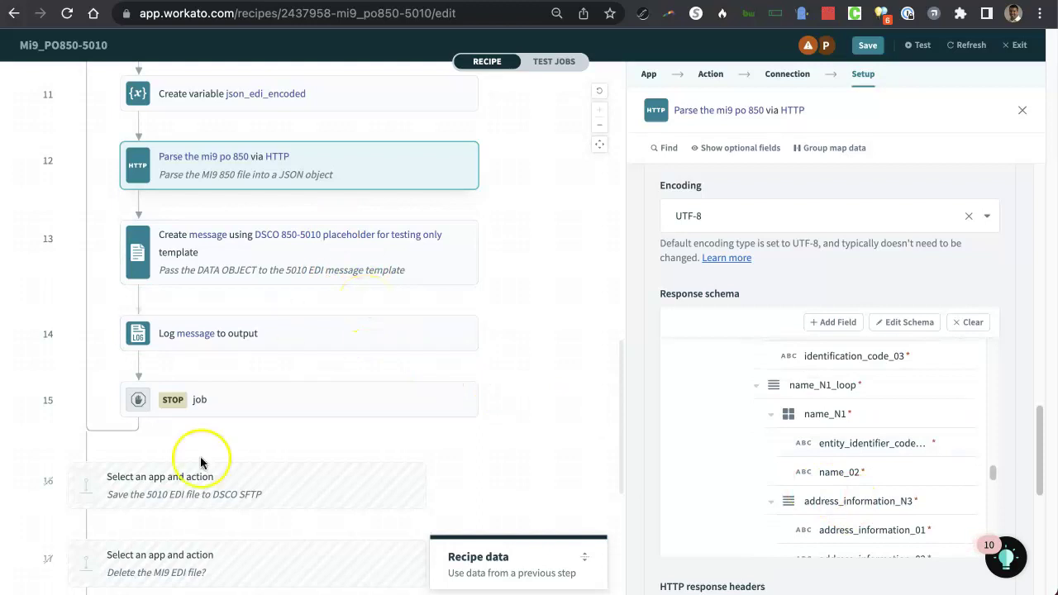
{"action": "mouse_move", "coordinate": [399, 402]}
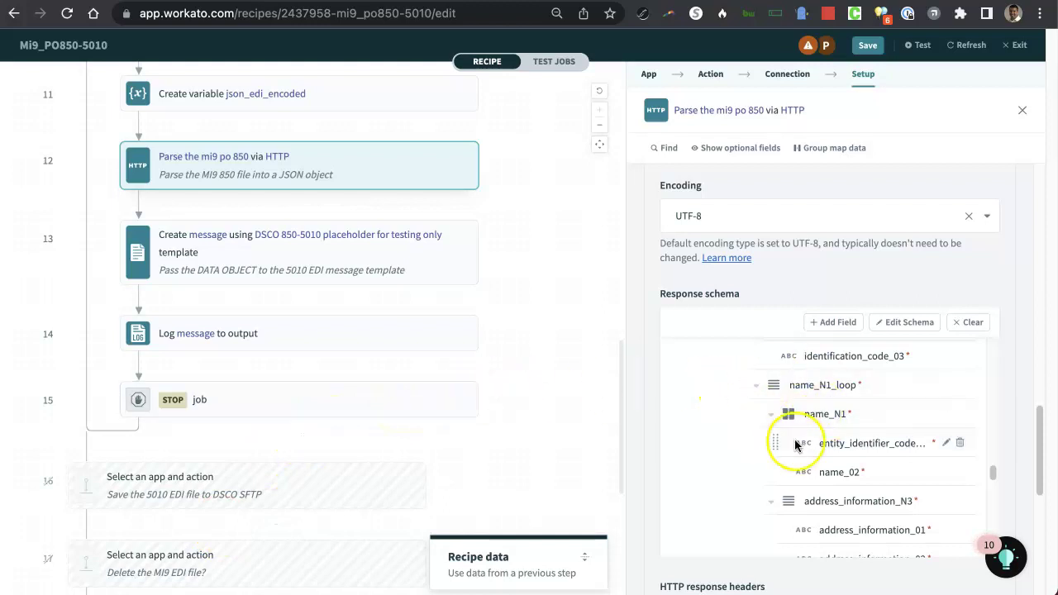
{"action": "scroll", "coordinate": [759, 476], "scroll_direction": "down", "scroll_amount": 5}
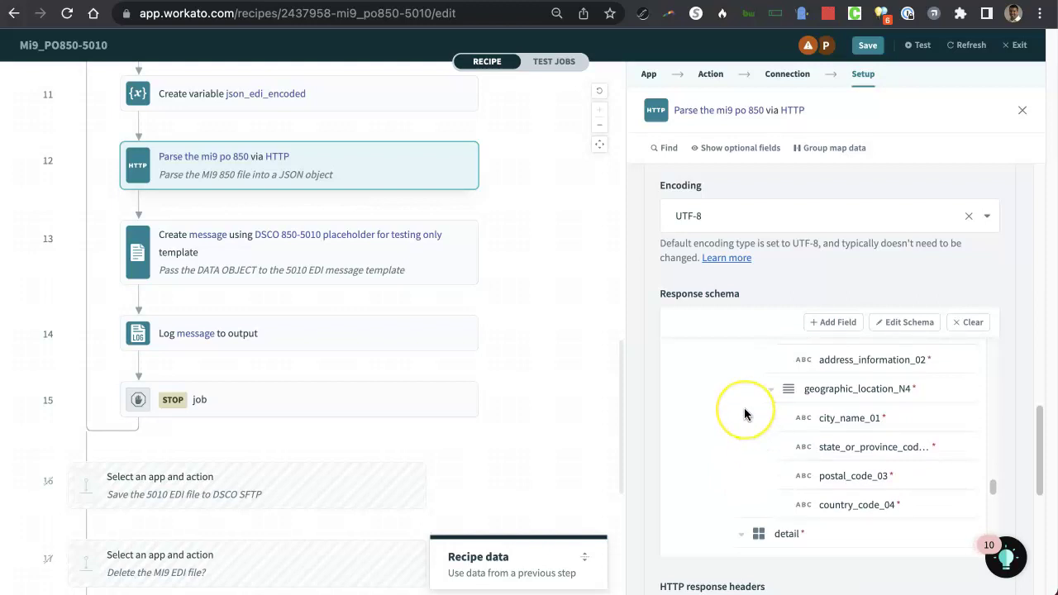
{"action": "scroll", "coordinate": [744, 408], "scroll_direction": "down", "scroll_amount": 3}
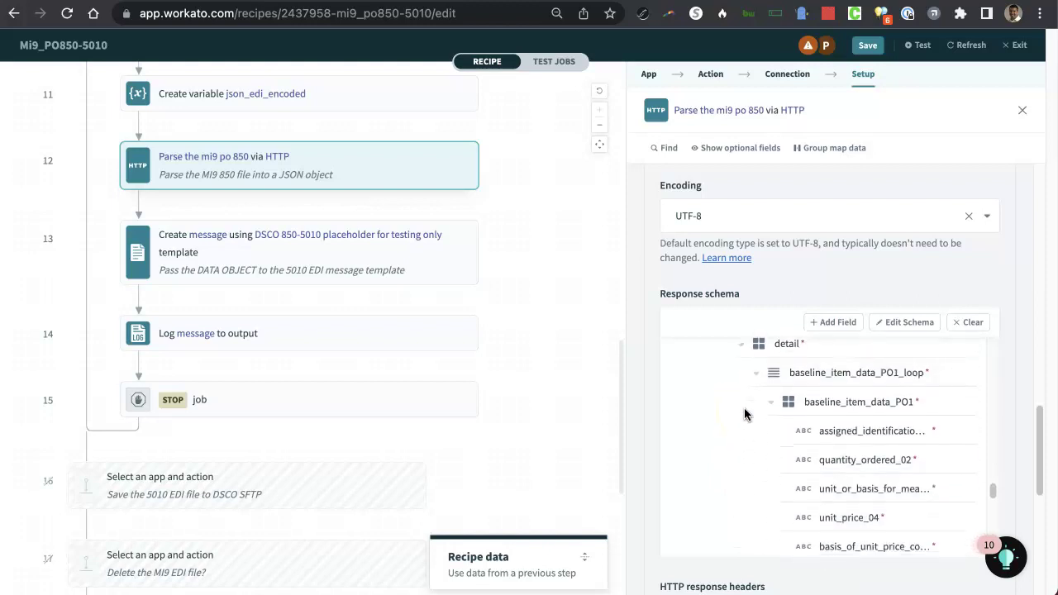
View the response schema as editable JSON and mark the 'Interchange control header ISA' label text
{"action": "left_click", "coordinate": [903, 324]}
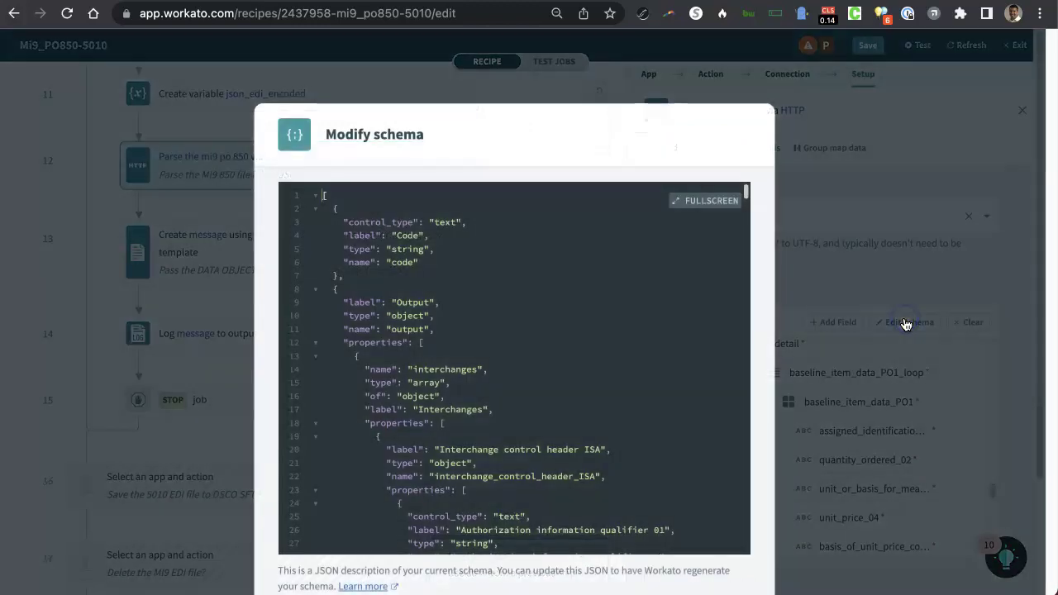
{"action": "scroll", "coordinate": [556, 352], "scroll_direction": "down", "scroll_amount": 2}
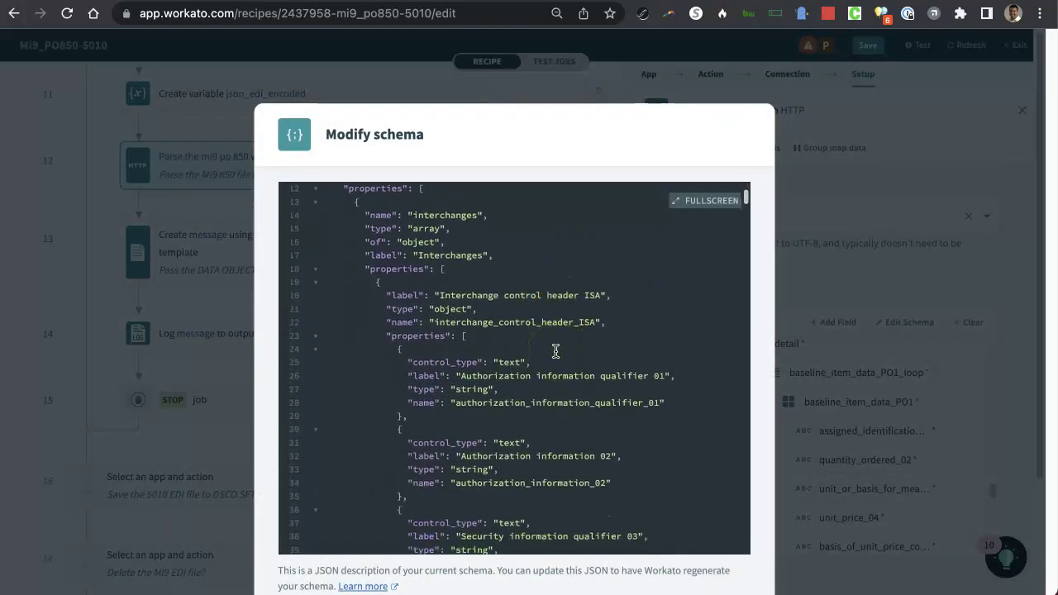
{"action": "left_click", "coordinate": [442, 295]}
{"action": "left_click_drag", "start_coordinate": [442, 295], "coordinate": [533, 298]}
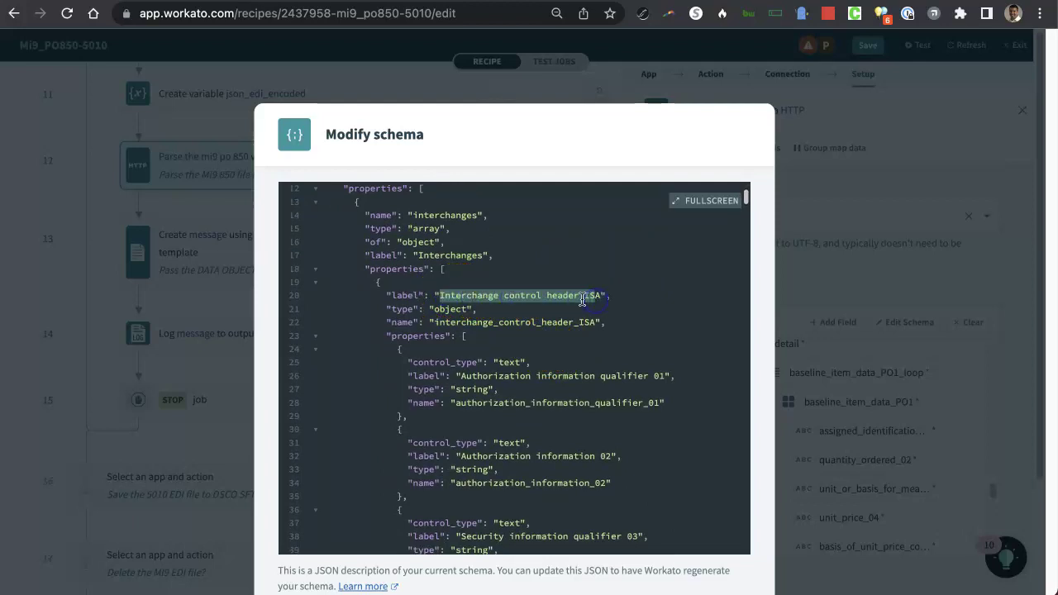
{"action": "left_click", "coordinate": [564, 294]}
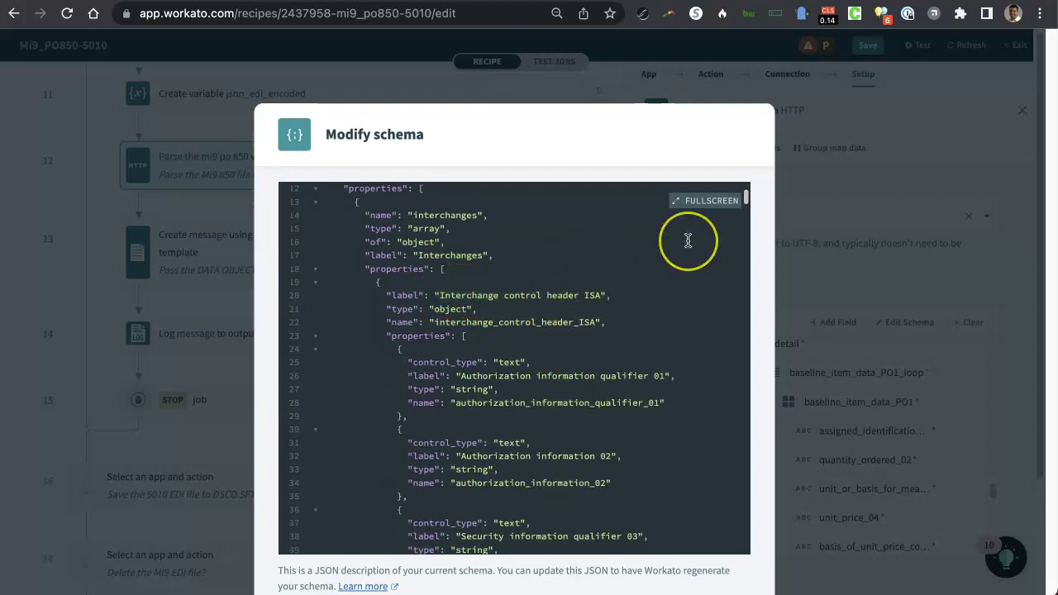
Cancel the schema JSON unchanged and close step 12's setup, leaving only the recipe steps
{"action": "scroll", "coordinate": [629, 439], "scroll_direction": "down", "scroll_amount": 3}
{"action": "scroll", "coordinate": [628, 378], "scroll_direction": "up", "scroll_amount": 3}
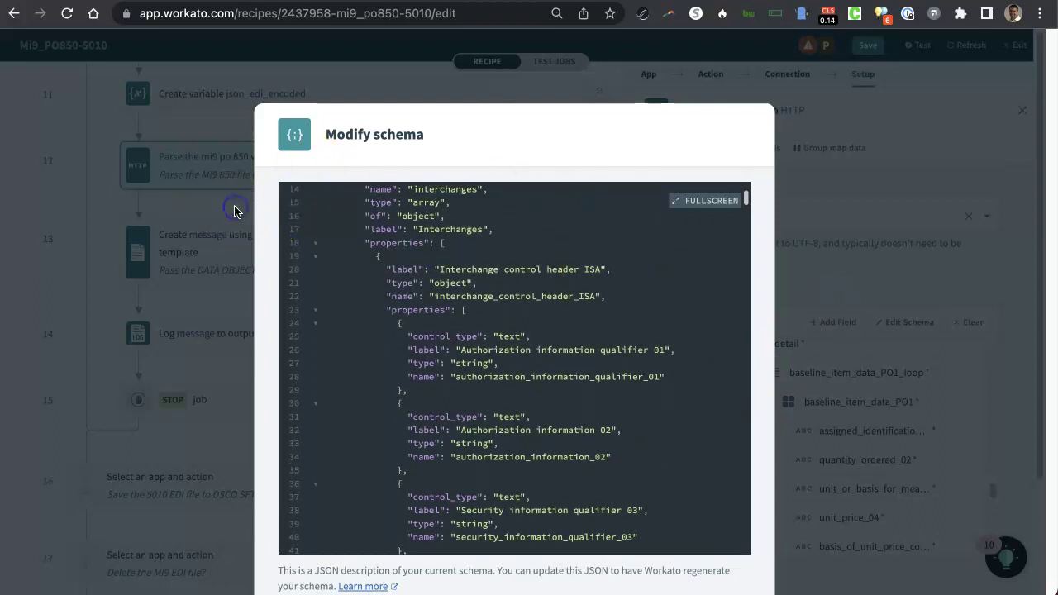
{"action": "scroll", "coordinate": [276, 279], "scroll_direction": "down", "scroll_amount": 5}
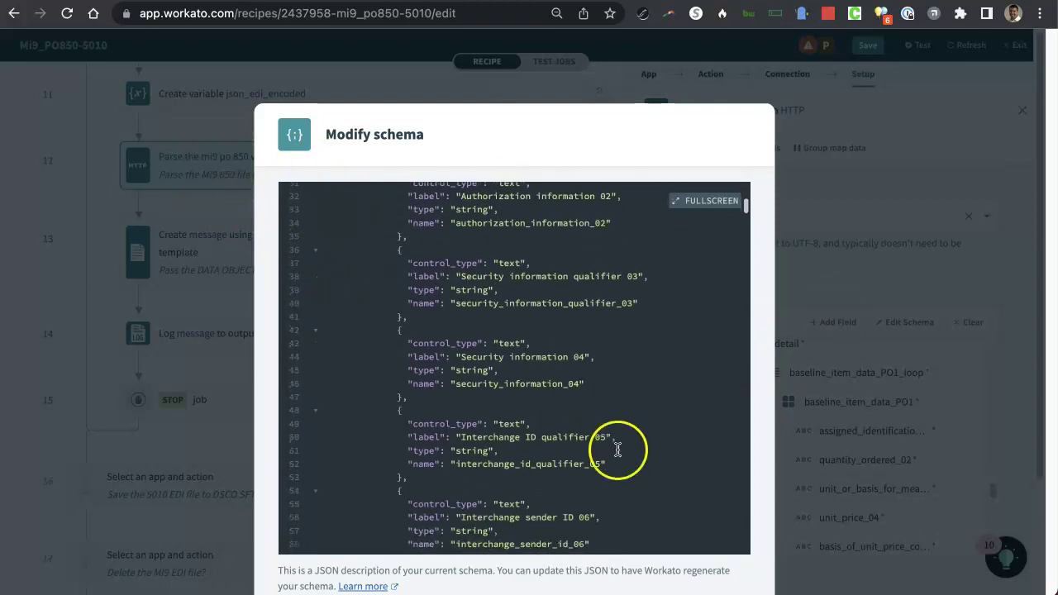
{"action": "scroll", "coordinate": [683, 559], "scroll_direction": "down", "scroll_amount": 2}
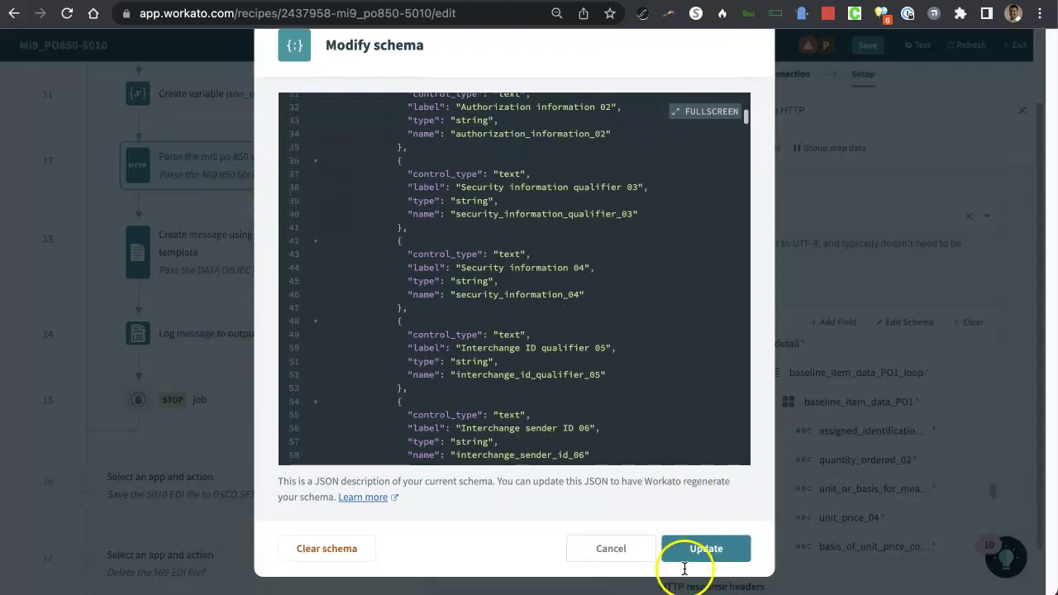
{"action": "left_click", "coordinate": [609, 552]}
{"action": "left_click", "coordinate": [593, 315]}
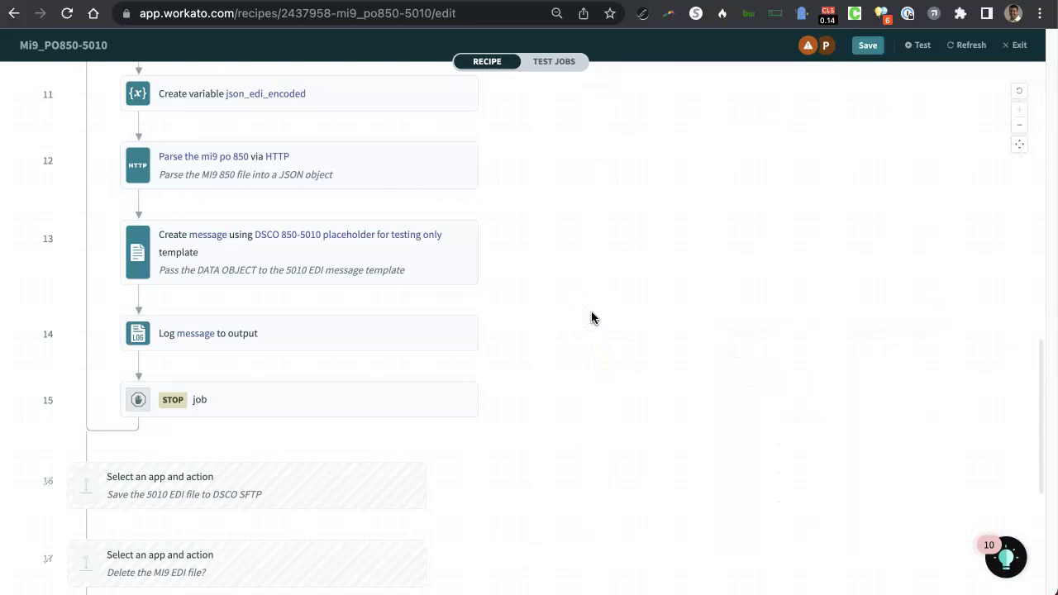